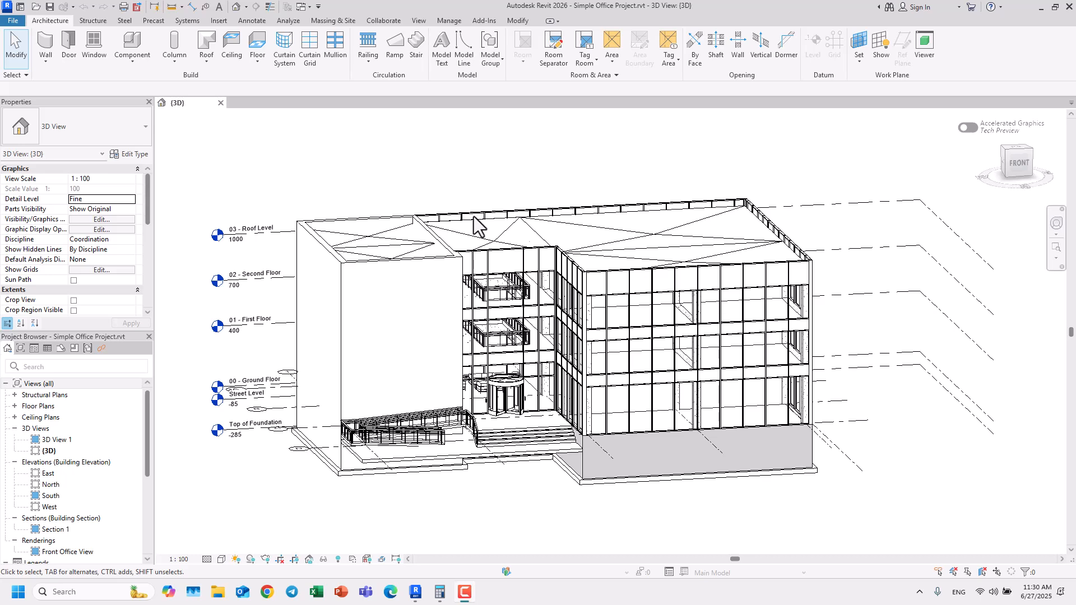
Create a new schedule of building components for the Curtain Wall Mullions category.
{"action": "left_click", "coordinate": [420, 23]}
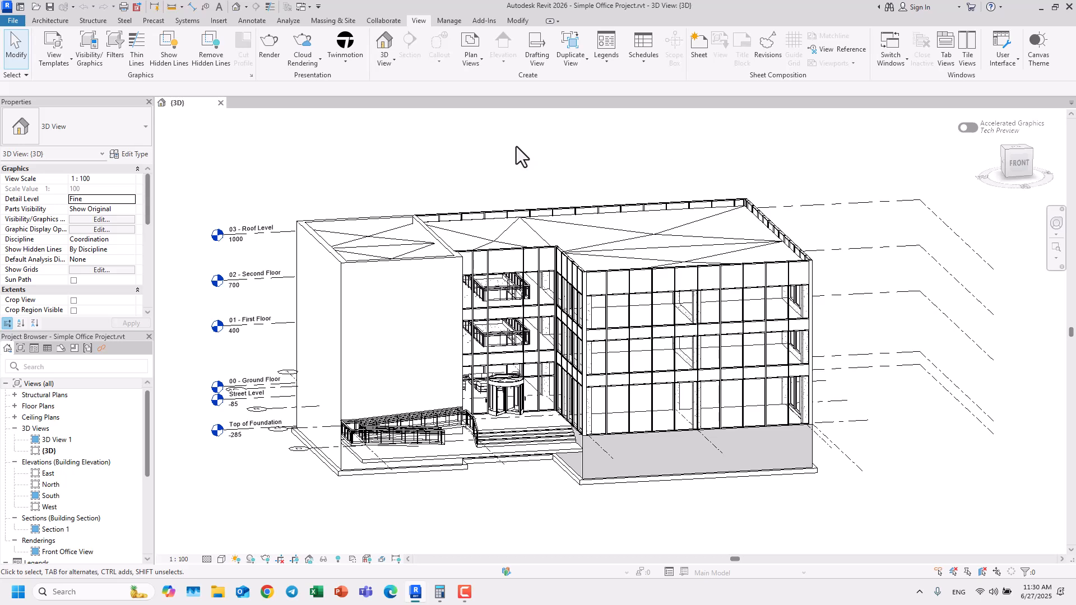
{"action": "left_click", "coordinate": [639, 63]}
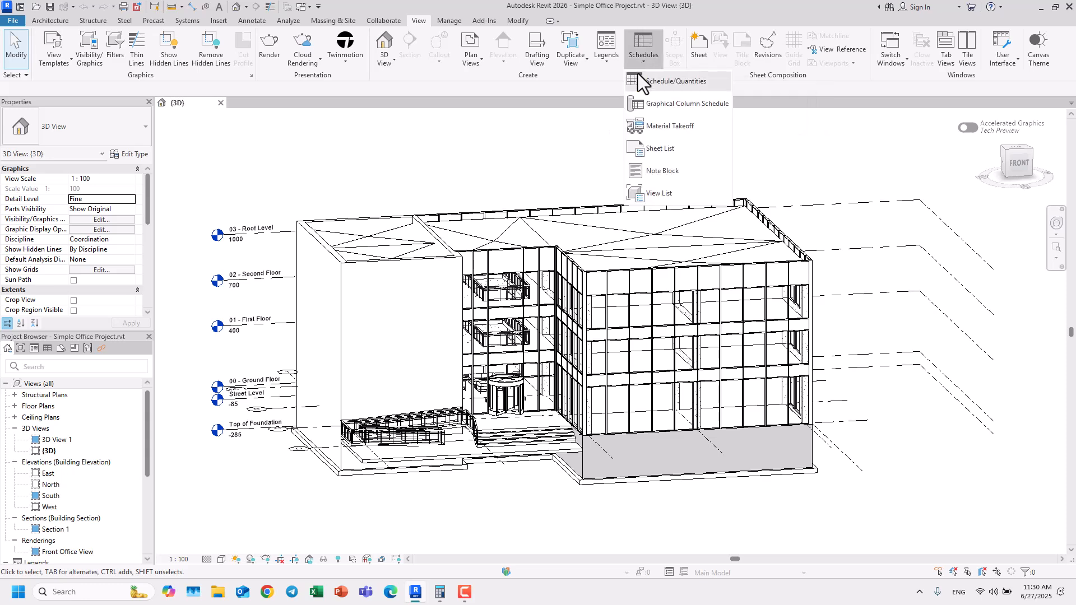
{"action": "left_click", "coordinate": [658, 83]}
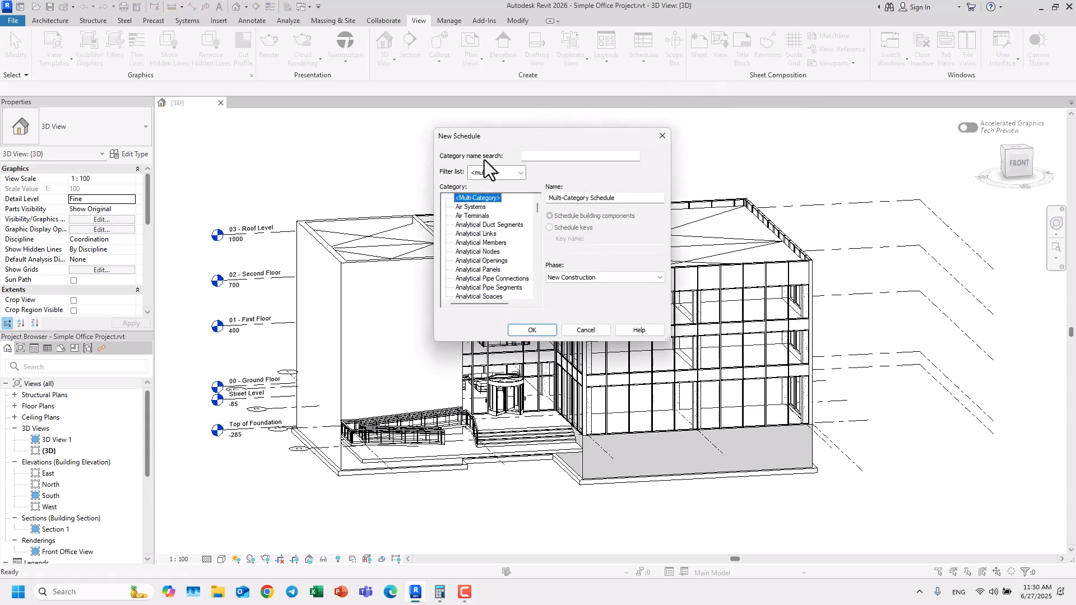
{"action": "left_click", "coordinate": [534, 156]}
{"action": "type", "text": "curt"}
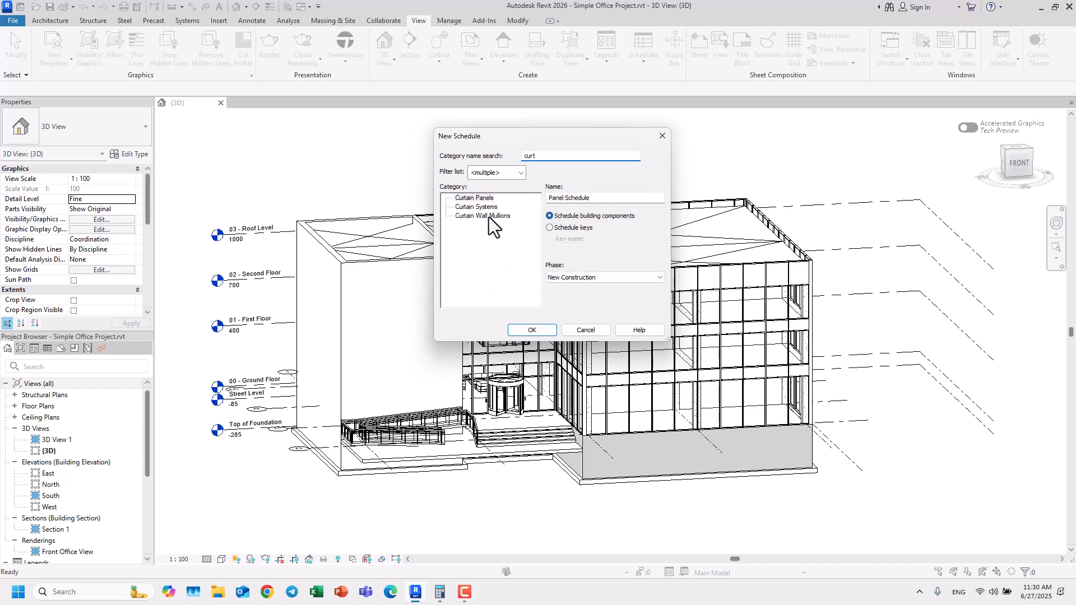
{"action": "left_click", "coordinate": [488, 217]}
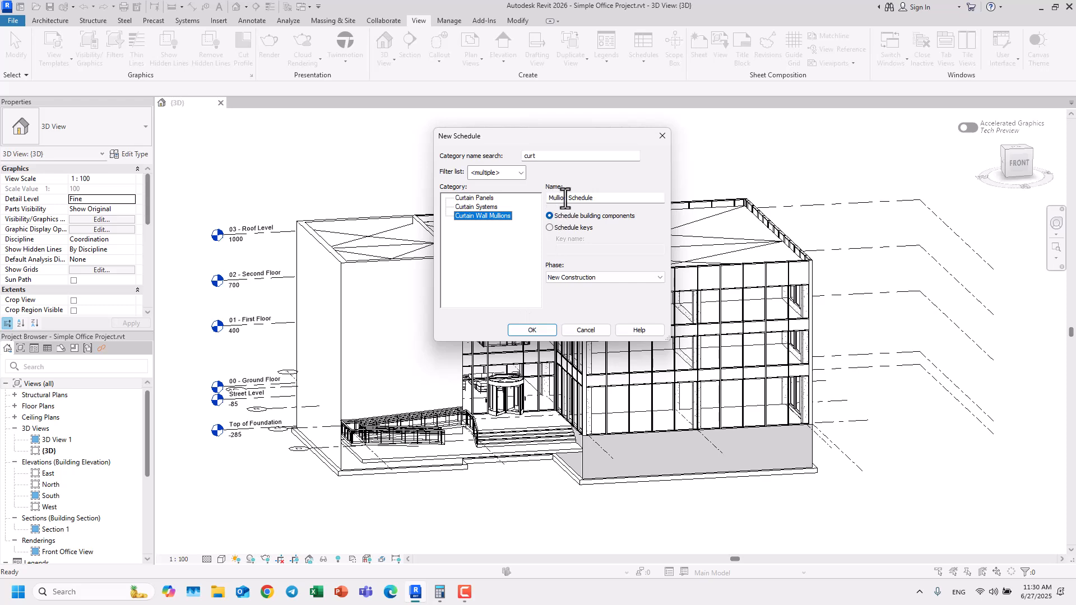
{"action": "left_click", "coordinate": [532, 330]}
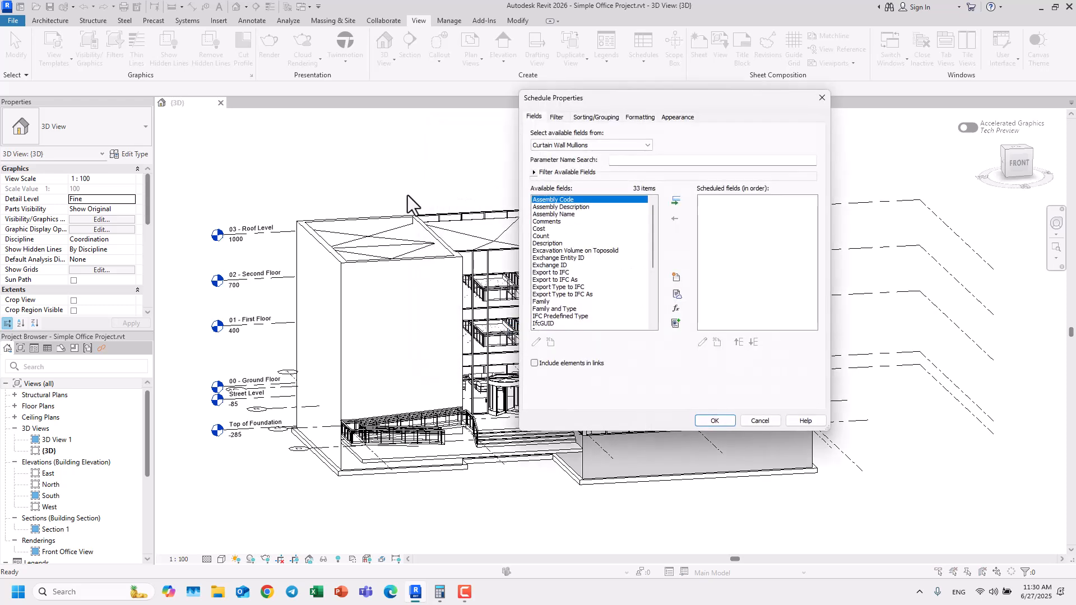
Add the fields Family and Type, Length, Count and Cost in that order and generate the mullion schedule.
{"action": "left_click", "coordinate": [555, 309]}
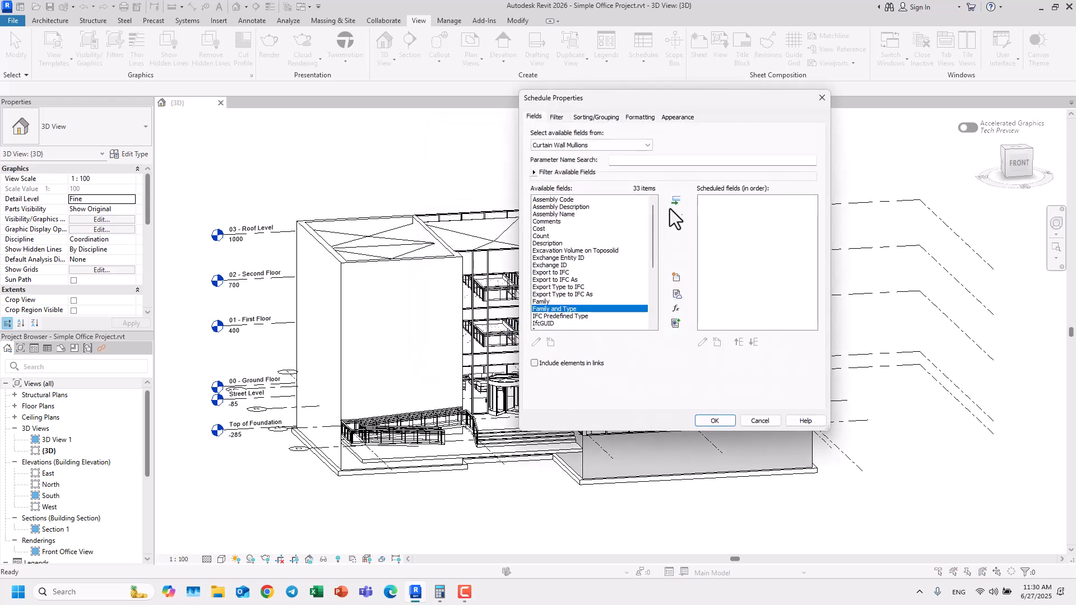
{"action": "left_click", "coordinate": [676, 200]}
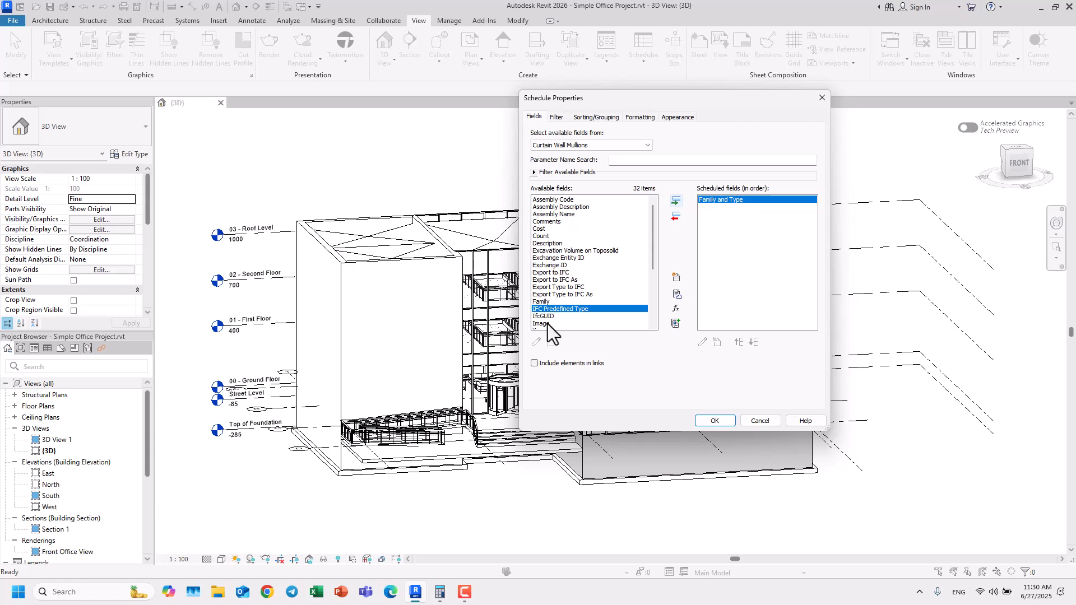
{"action": "scroll", "coordinate": [550, 322], "scroll_direction": "down", "scroll_amount": 5}
{"action": "left_click", "coordinate": [542, 236]}
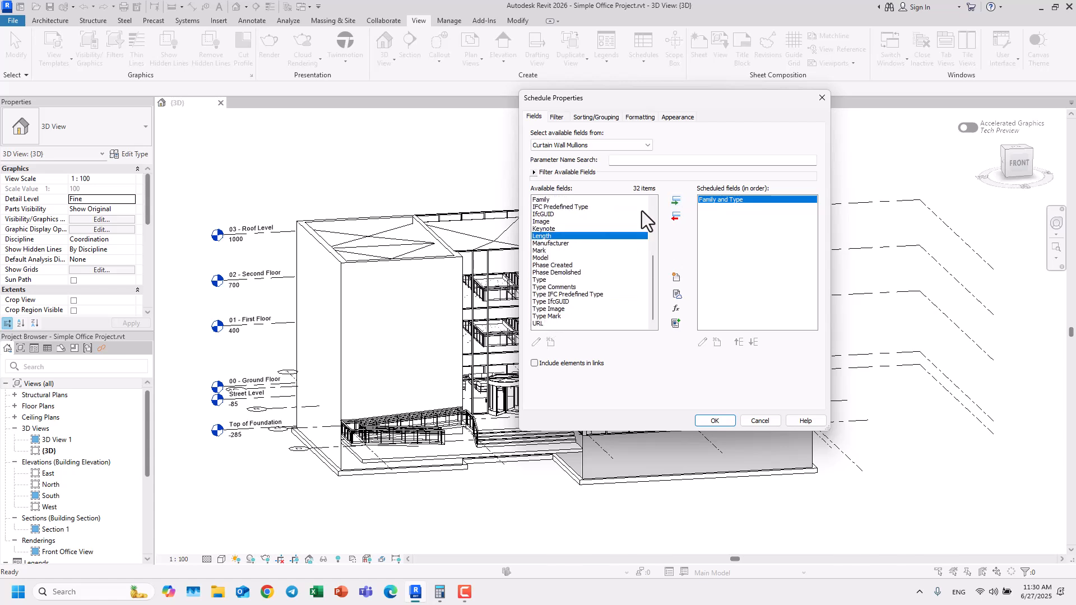
{"action": "left_click", "coordinate": [675, 201]}
{"action": "scroll", "coordinate": [577, 270], "scroll_direction": "up", "scroll_amount": 5}
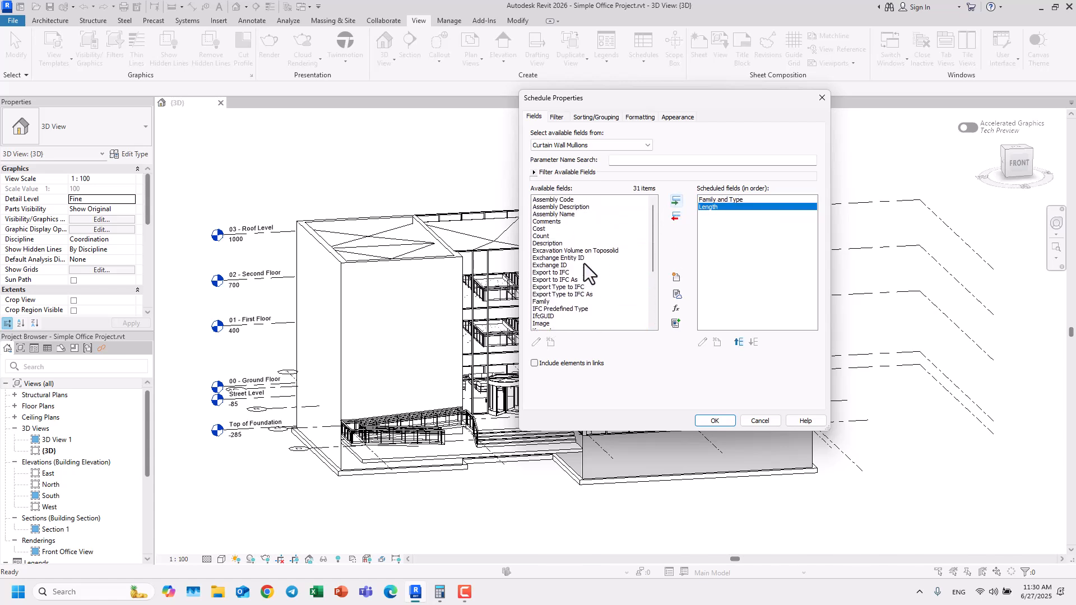
{"action": "left_click", "coordinate": [541, 236]}
{"action": "left_click", "coordinate": [675, 201]}
{"action": "left_click", "coordinate": [541, 228]}
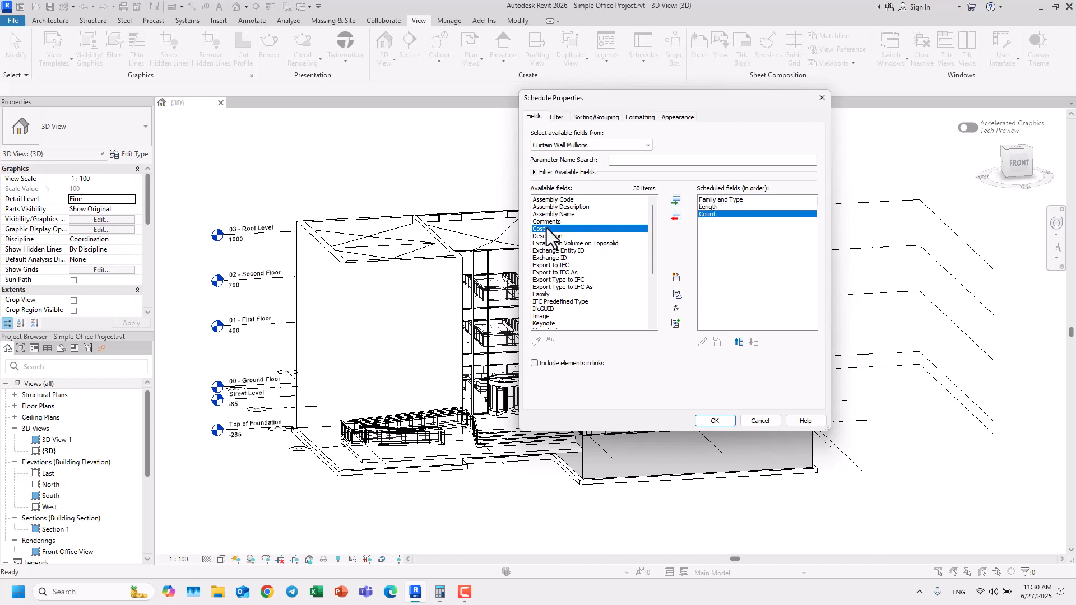
{"action": "left_click", "coordinate": [675, 201]}
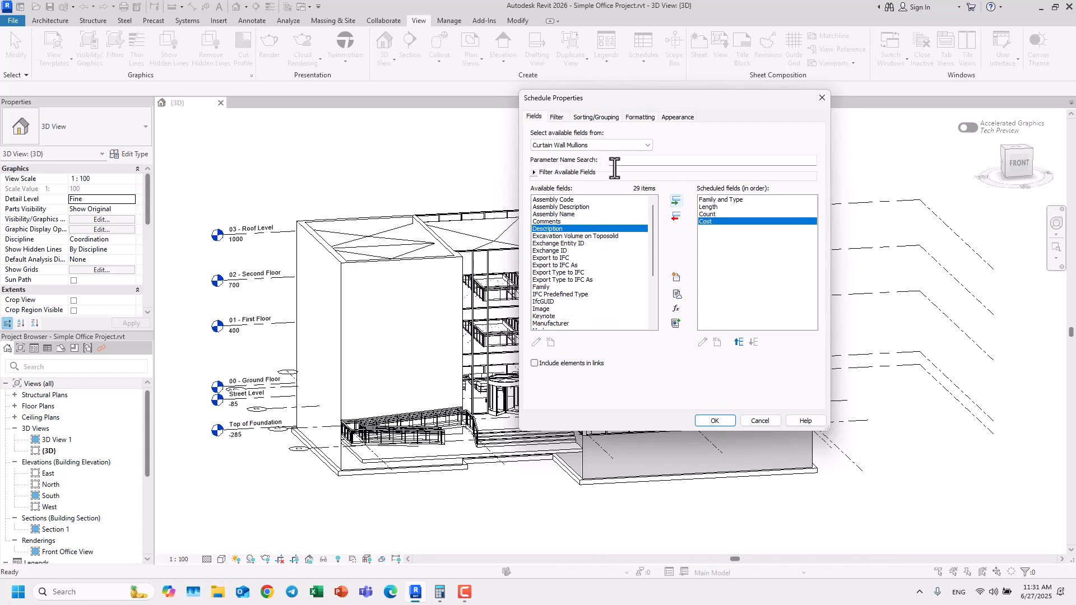
{"action": "left_click_drag", "start_coordinate": [718, 96], "coordinate": [475, 89]}
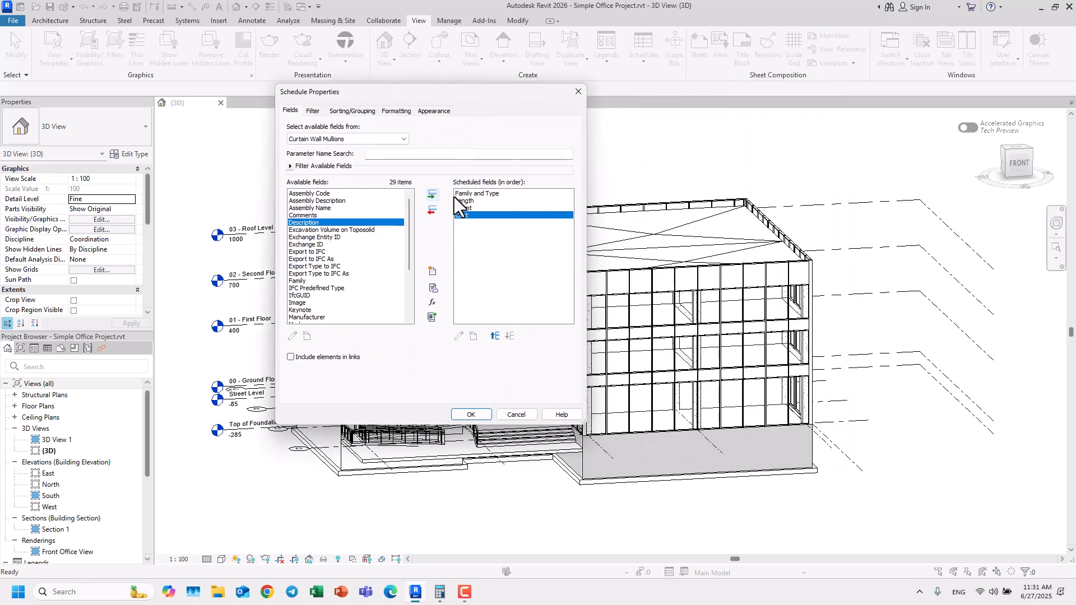
{"action": "left_click", "coordinate": [471, 415]}
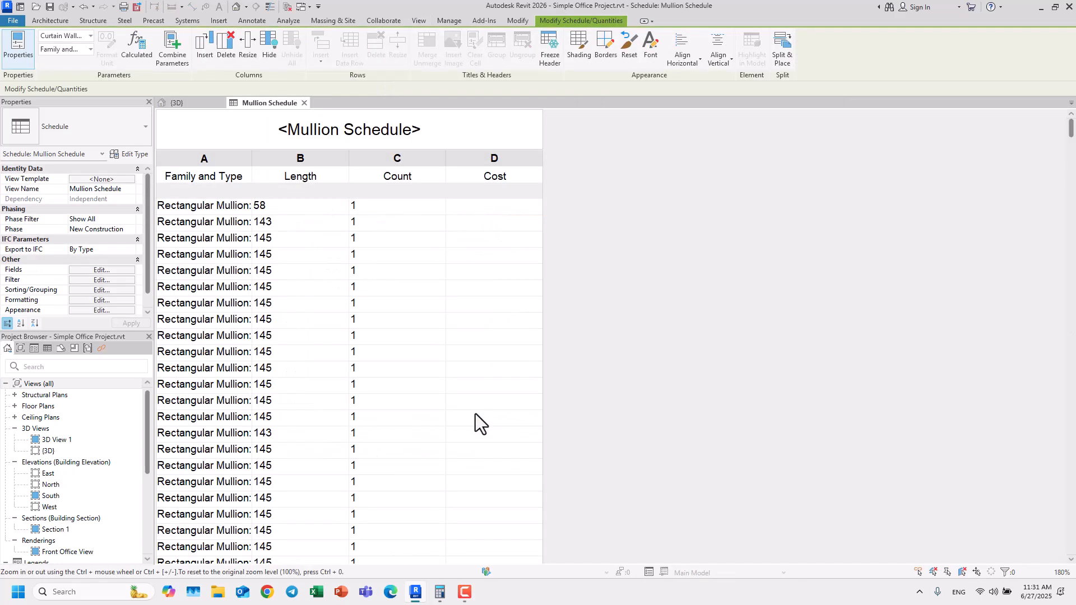
Set the cost of the 50 x 150mm rectangular mullion type to 75 for all its elements.
{"action": "scroll", "coordinate": [479, 375], "scroll_direction": "up", "scroll_amount": 5, "text": "ctrl"}
{"action": "scroll", "coordinate": [478, 376], "scroll_direction": "down", "scroll_amount": 10}
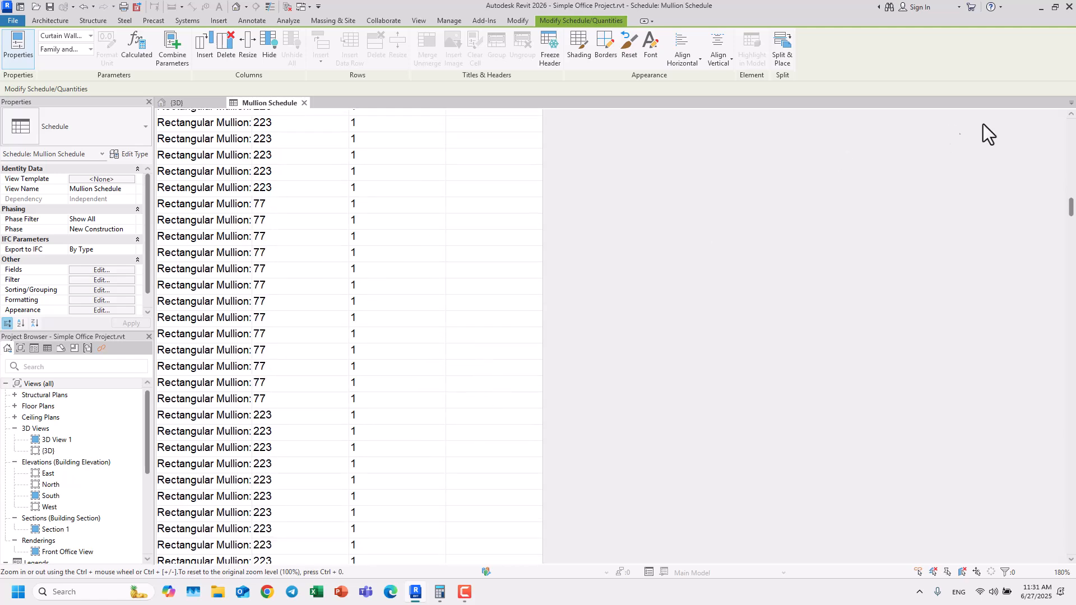
{"action": "left_click_drag", "start_coordinate": [1070, 205], "coordinate": [1051, 126]}
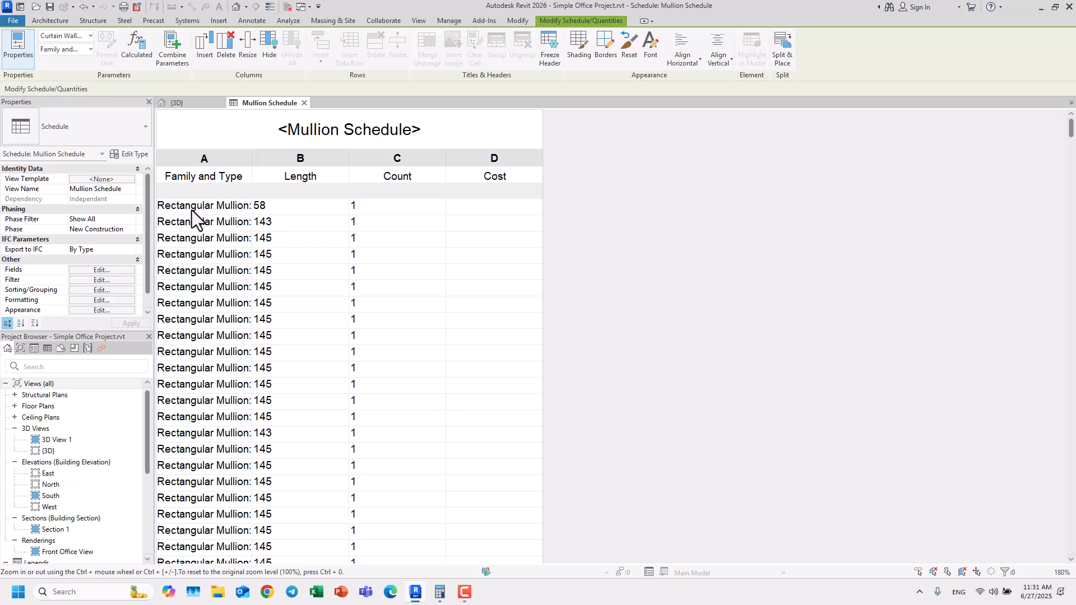
{"action": "left_click", "coordinate": [455, 208]}
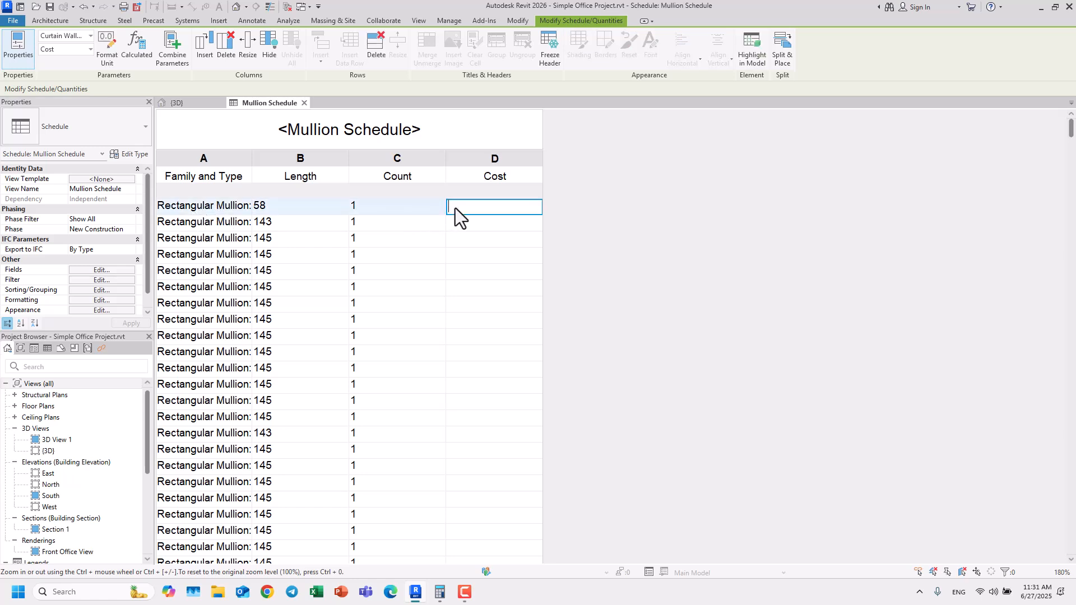
{"action": "type", "text": "75"}
{"action": "left_click", "coordinate": [638, 268]}
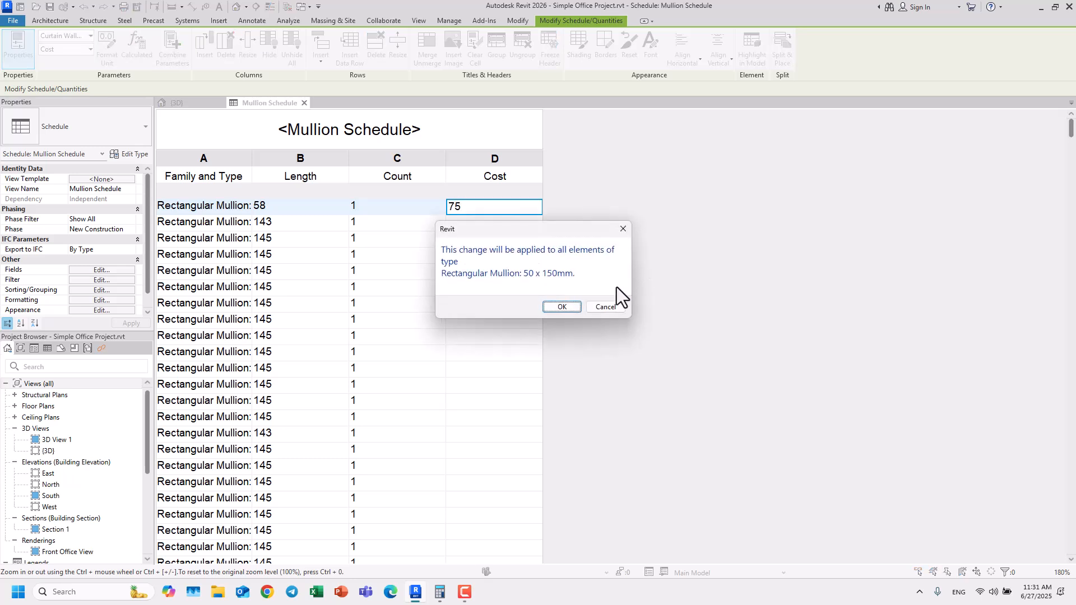
{"action": "left_click", "coordinate": [561, 307]}
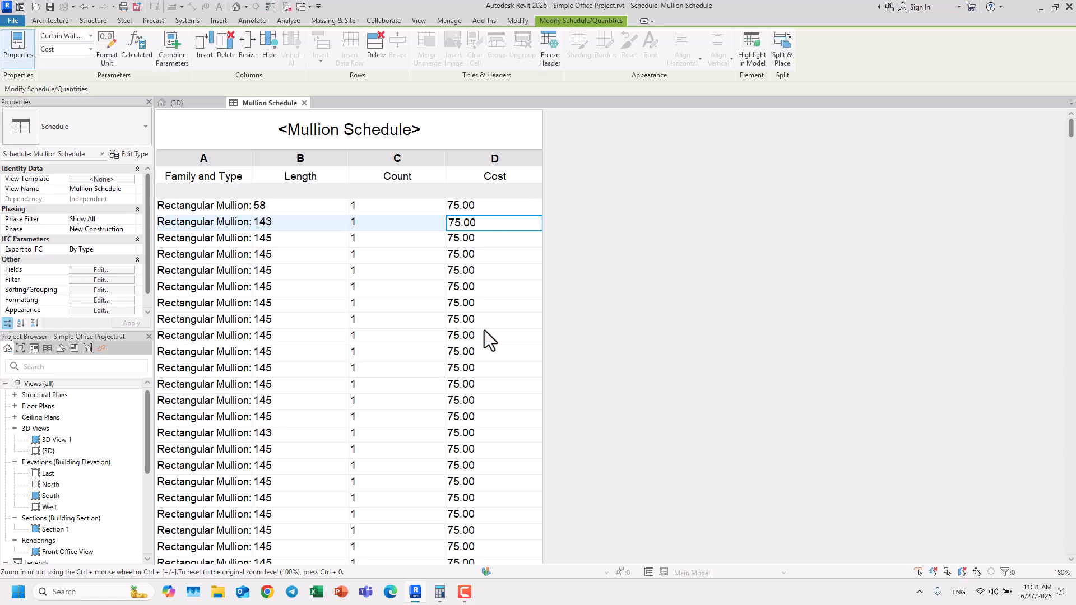
Set the cost of the L Corner Mullion type to 100 for all its elements.
{"action": "scroll", "coordinate": [484, 331], "scroll_direction": "down", "scroll_amount": 5}
{"action": "left_click", "coordinate": [456, 299]}
{"action": "type", "text": "100"}
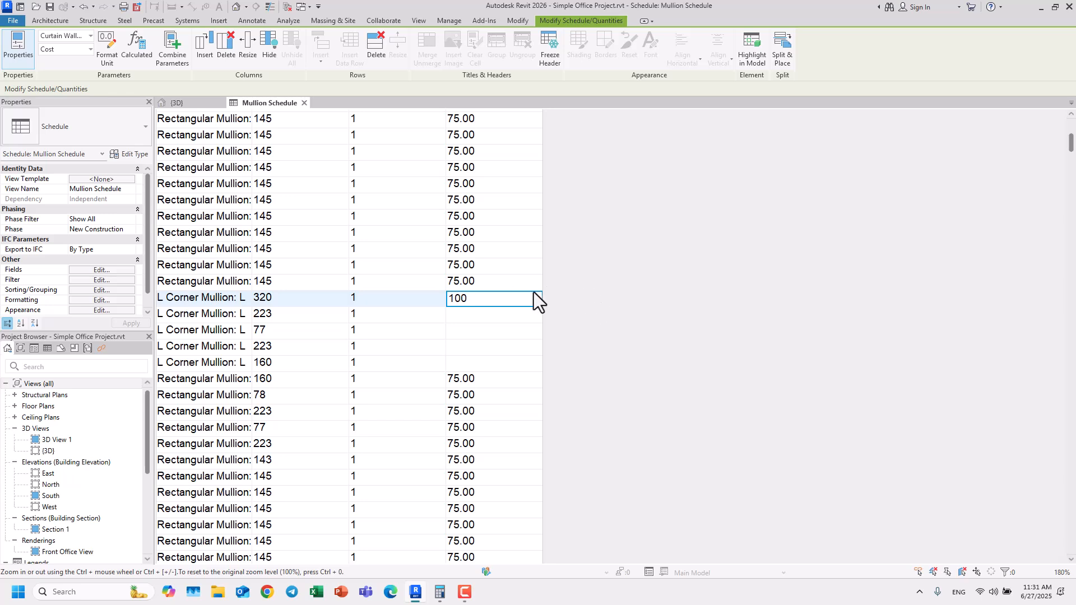
{"action": "key", "text": "Return"}
{"action": "left_click", "coordinate": [555, 309]}
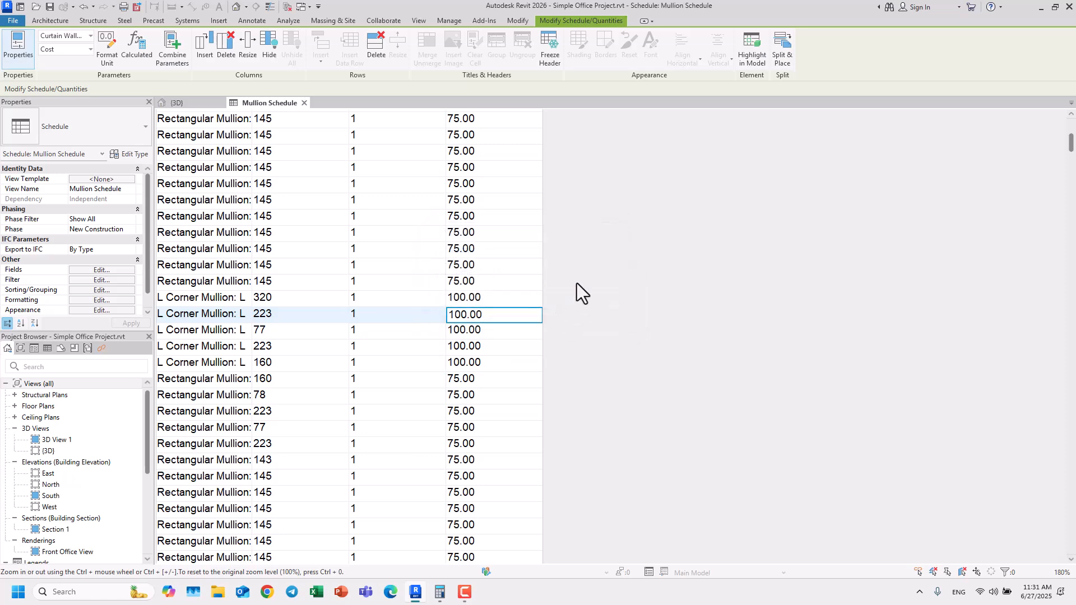
Sort the mullion schedule by Family and Type in ascending order.
{"action": "scroll", "coordinate": [477, 285], "scroll_direction": "down", "scroll_amount": 10}
{"action": "scroll", "coordinate": [496, 341], "scroll_direction": "down", "scroll_amount": 6}
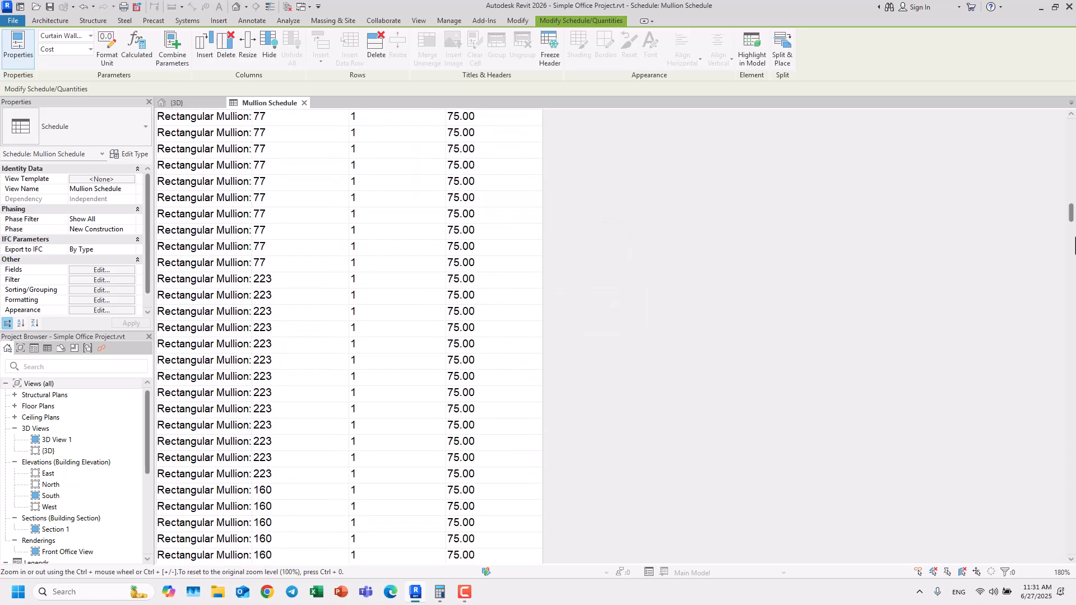
{"action": "left_click_drag", "start_coordinate": [1070, 223], "coordinate": [1074, 132]}
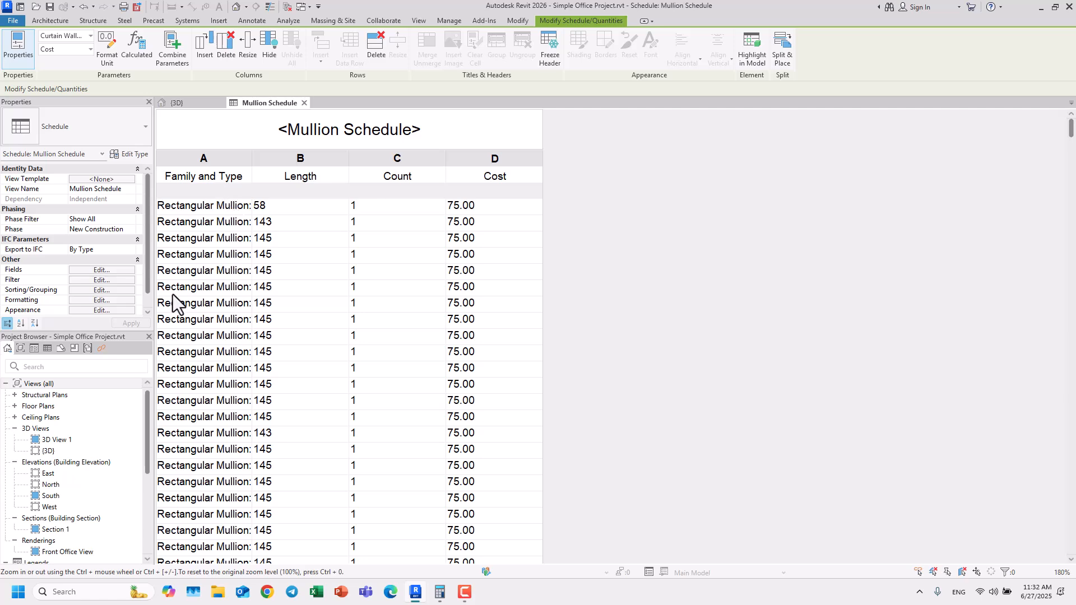
{"action": "left_click", "coordinate": [103, 270]}
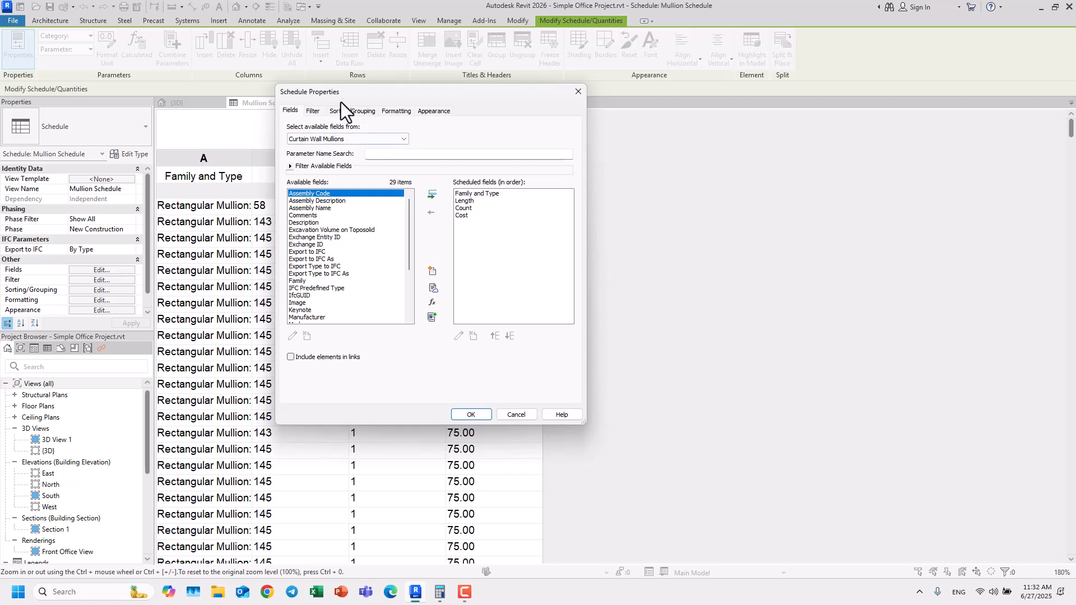
{"action": "left_click_drag", "start_coordinate": [344, 94], "coordinate": [453, 132]}
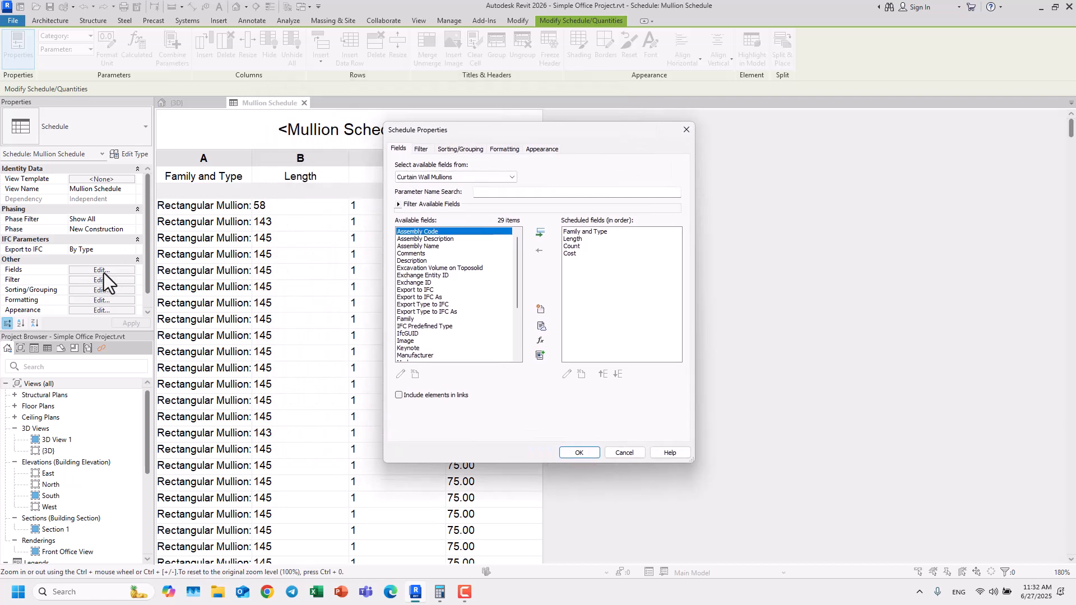
{"action": "left_click", "coordinate": [421, 150]}
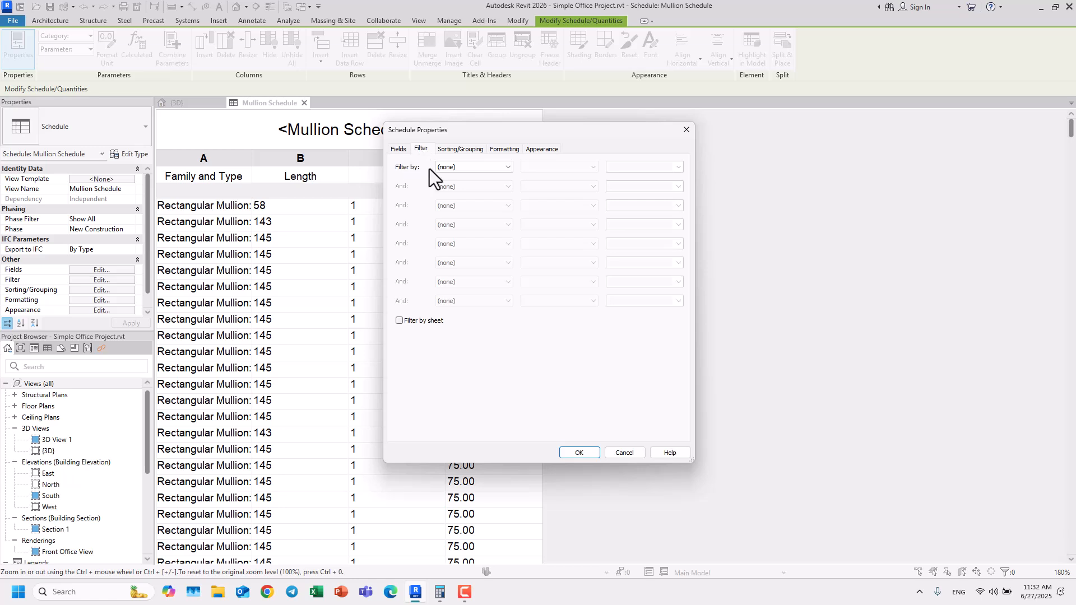
{"action": "left_click", "coordinate": [453, 167]}
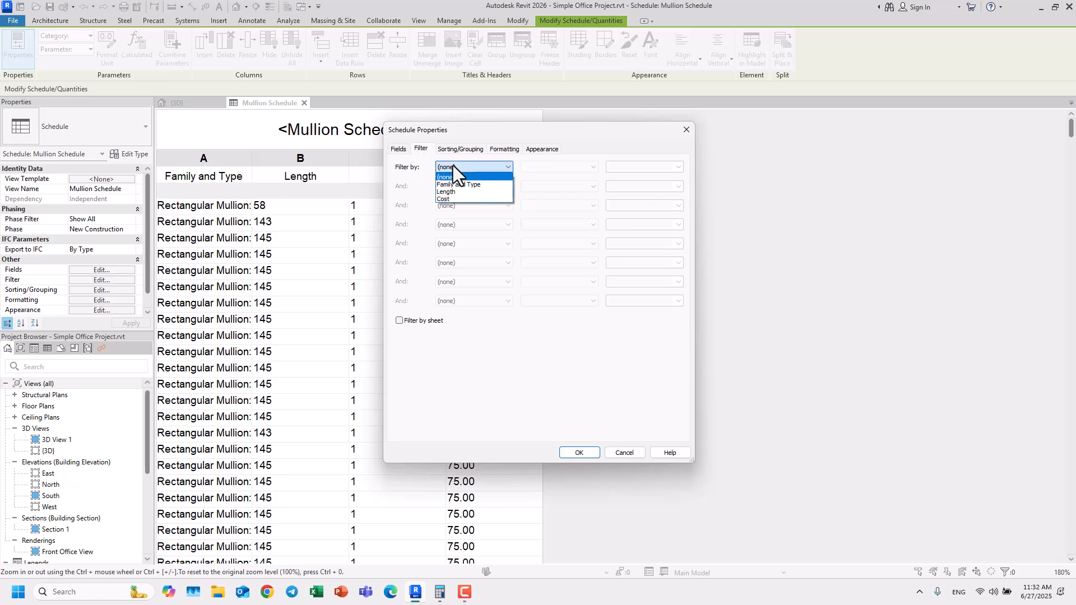
{"action": "left_click", "coordinate": [444, 165]}
{"action": "left_click", "coordinate": [444, 150]}
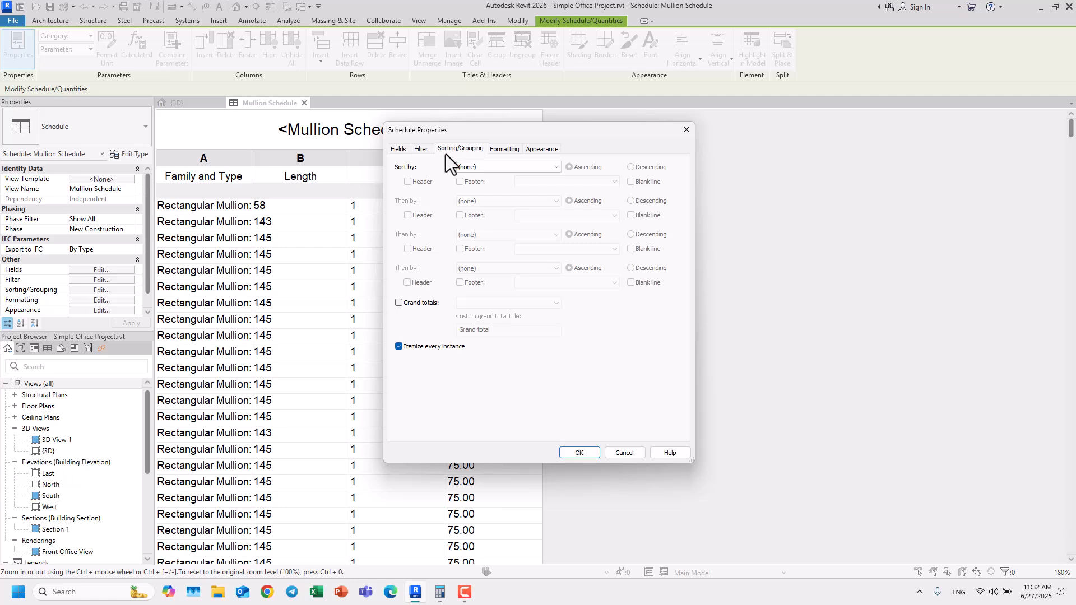
{"action": "left_click", "coordinate": [466, 168]}
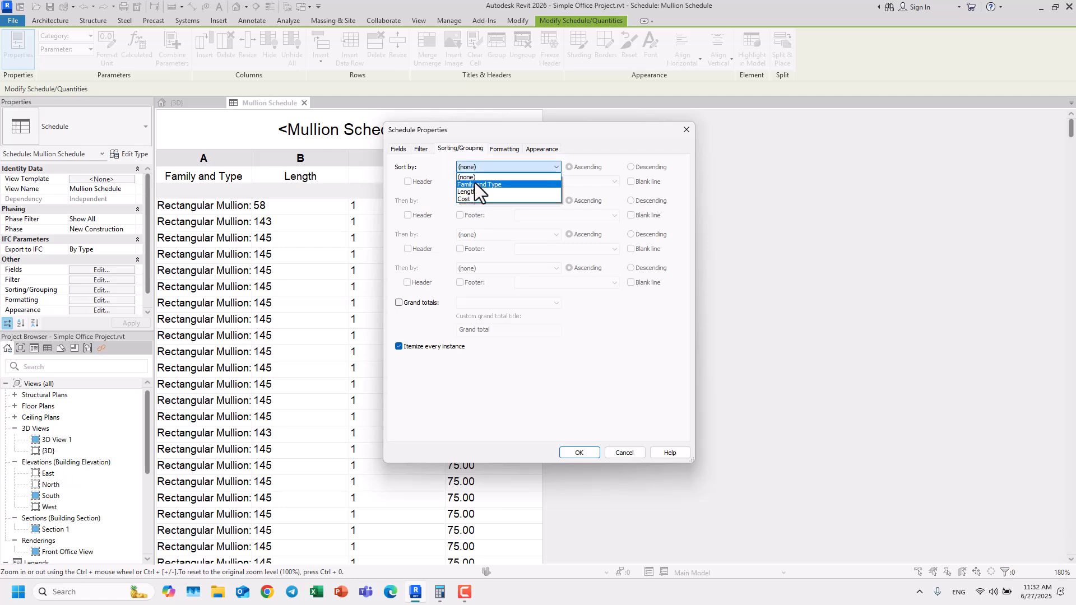
{"action": "left_click", "coordinate": [476, 185]}
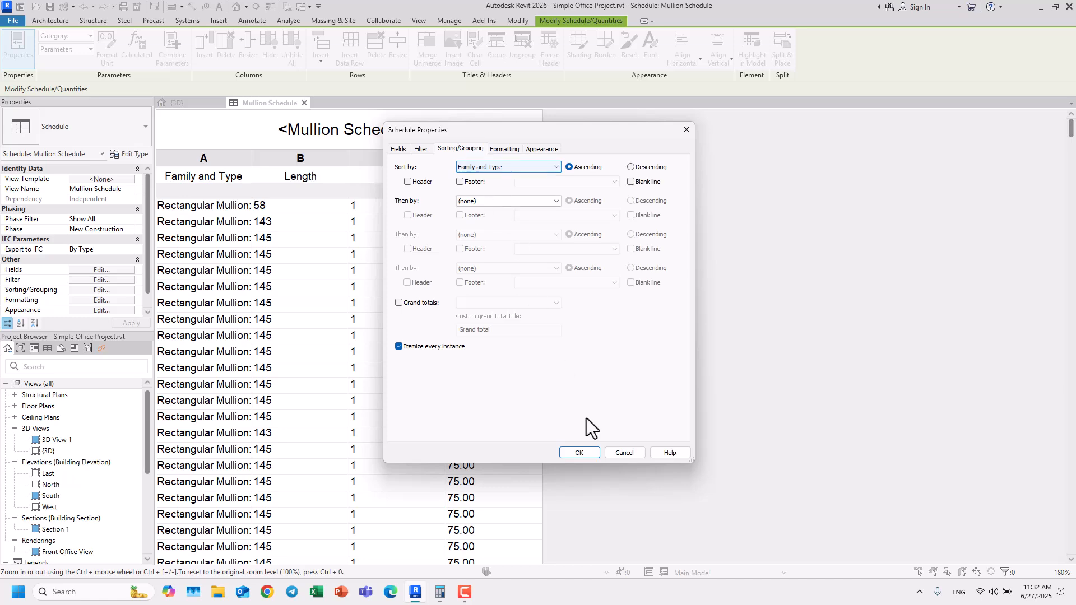
{"action": "left_click", "coordinate": [582, 454]}
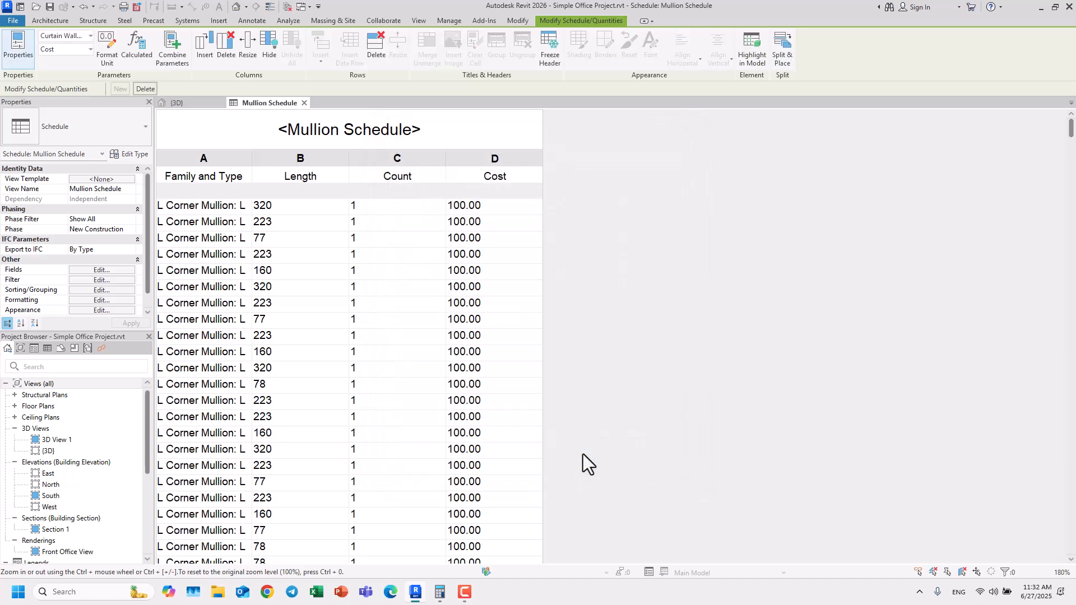
Add a footer with title, count and totals to the Family and Type grouping of the mullion schedule.
{"action": "scroll", "coordinate": [312, 398], "scroll_direction": "down", "scroll_amount": 5}
{"action": "scroll", "coordinate": [312, 398], "scroll_direction": "up", "scroll_amount": 4}
{"action": "scroll", "coordinate": [227, 397], "scroll_direction": "down", "scroll_amount": 10}
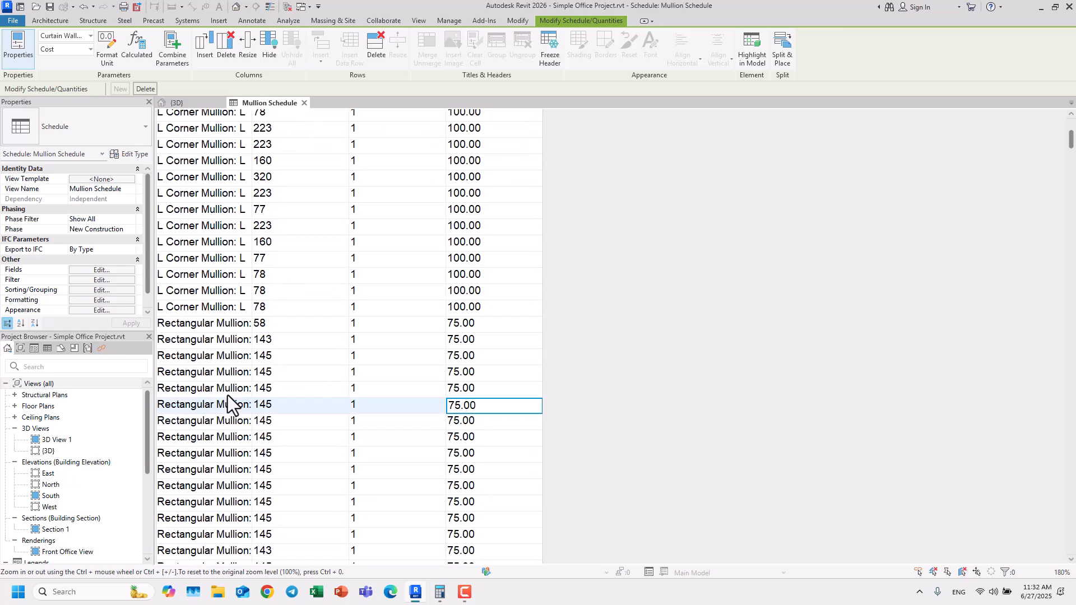
{"action": "scroll", "coordinate": [233, 398], "scroll_direction": "down", "scroll_amount": 5}
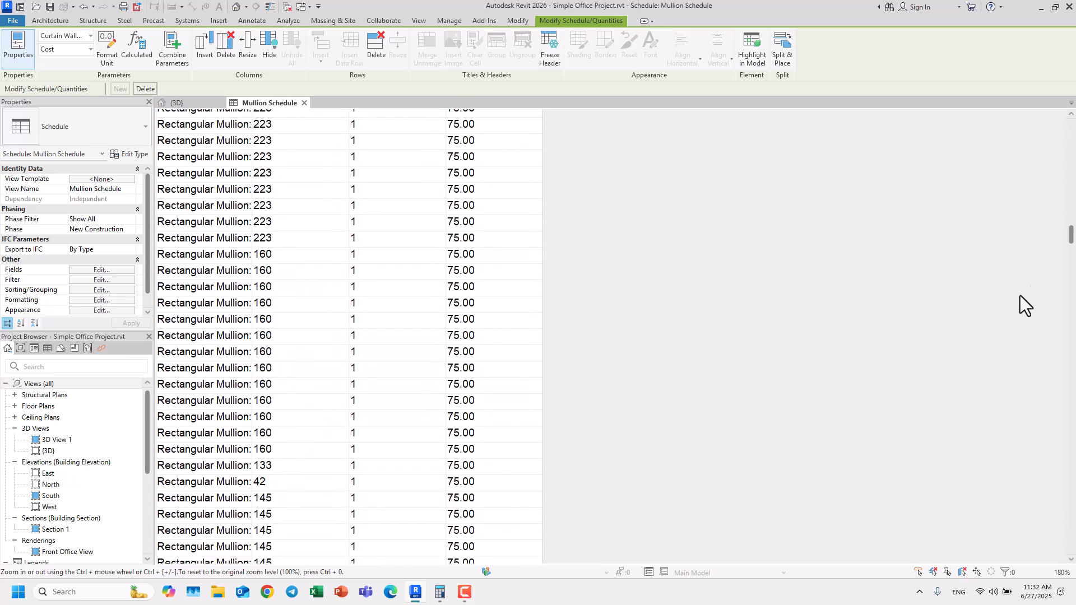
{"action": "left_click_drag", "start_coordinate": [1070, 246], "coordinate": [1073, 111]}
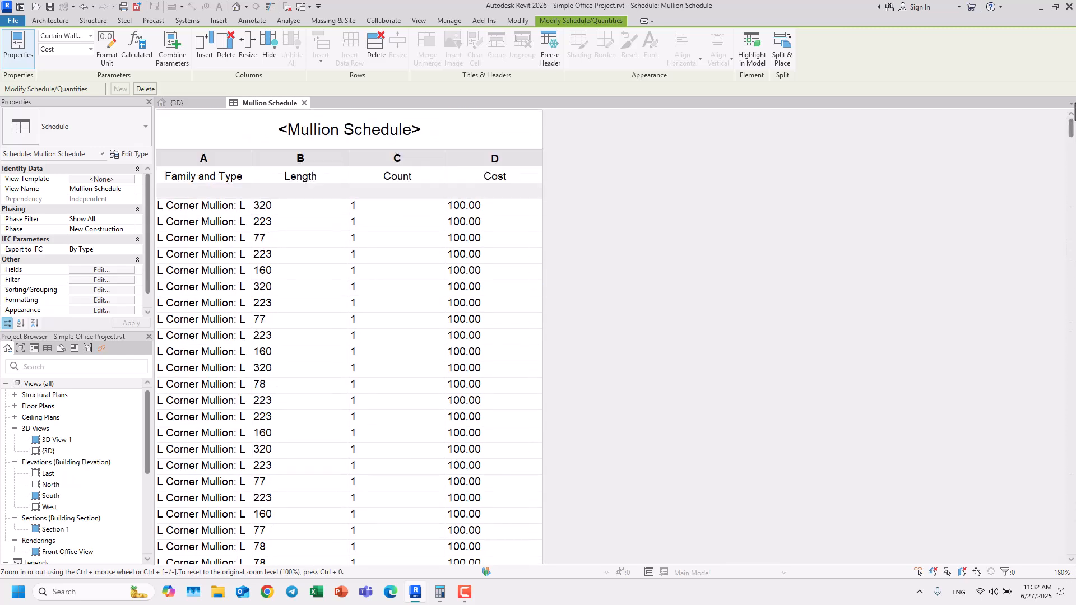
{"action": "left_click", "coordinate": [101, 290]}
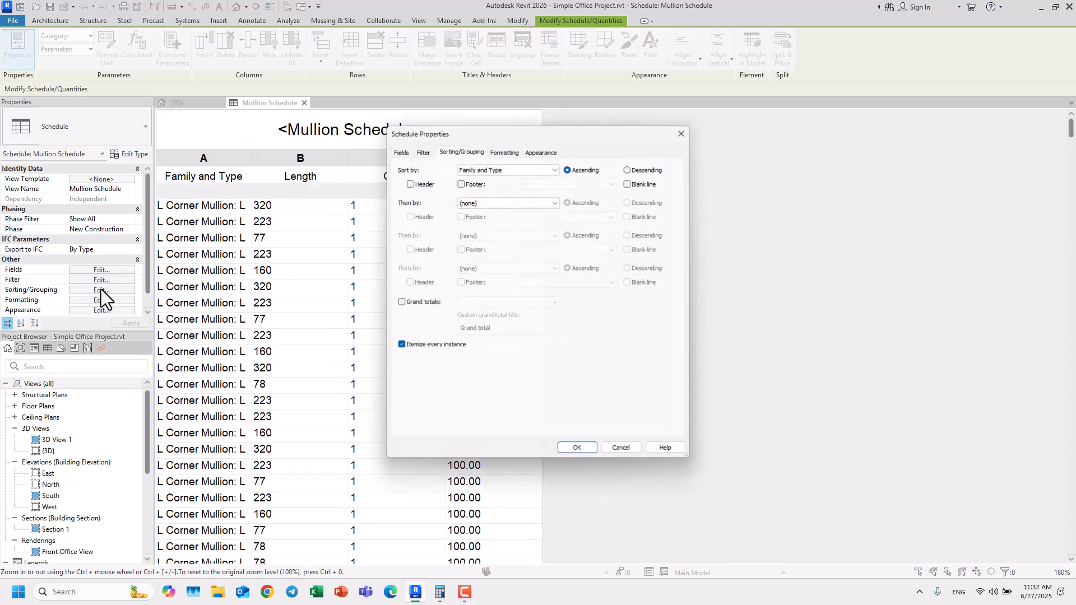
{"action": "left_click", "coordinate": [460, 183]}
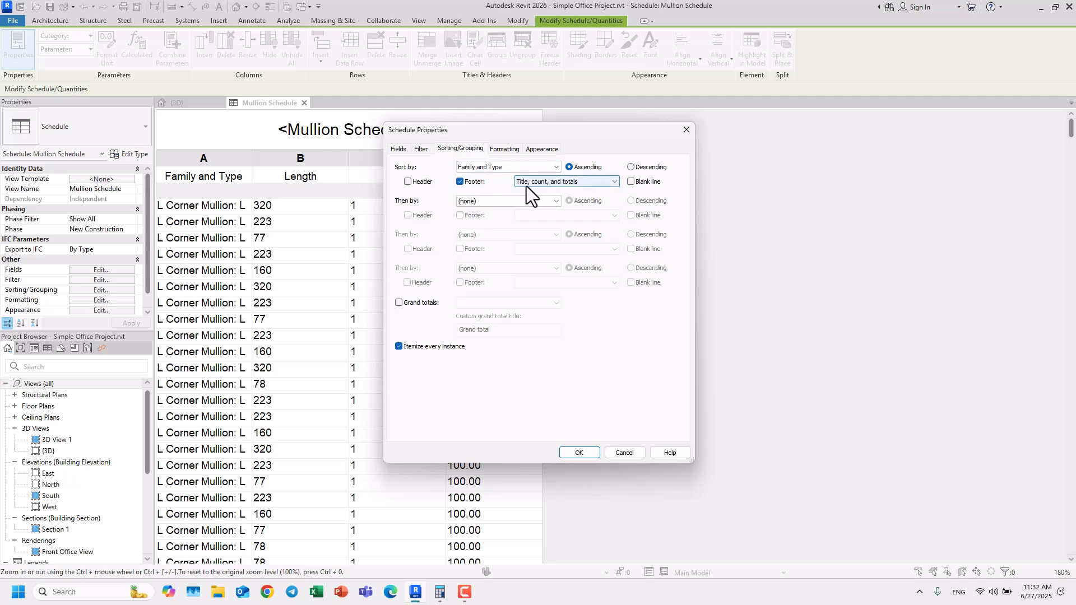
{"action": "left_click", "coordinate": [577, 451]}
Turn off itemizing every instance so the mullion schedule combines the elements into one row per type.
{"action": "scroll", "coordinate": [577, 450], "scroll_direction": "down", "scroll_amount": 3}
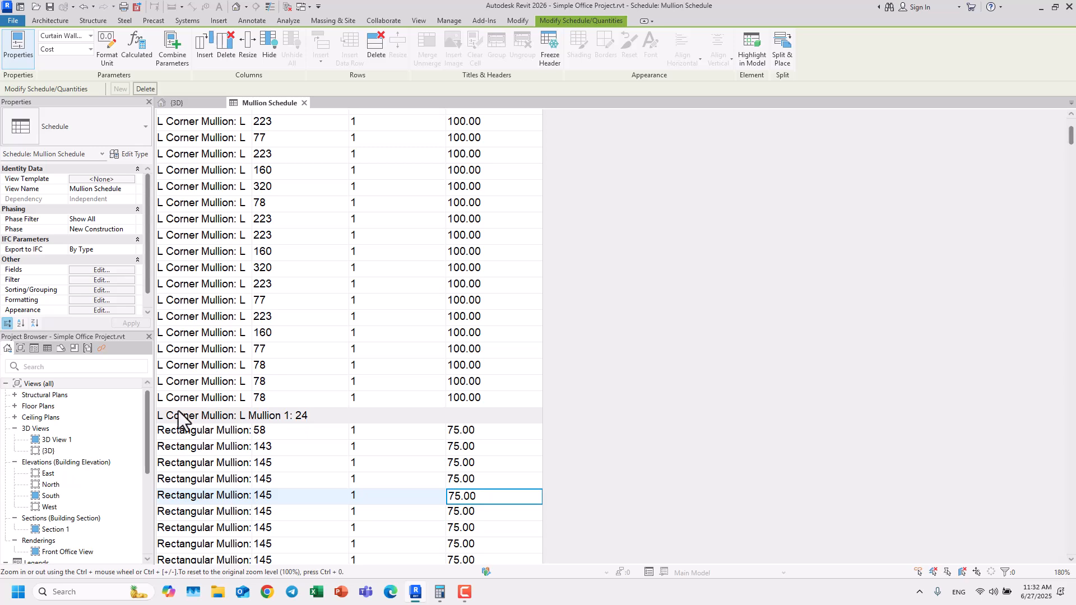
{"action": "scroll", "coordinate": [184, 418], "scroll_direction": "up", "scroll_amount": 4}
{"action": "scroll", "coordinate": [263, 403], "scroll_direction": "down", "scroll_amount": 5}
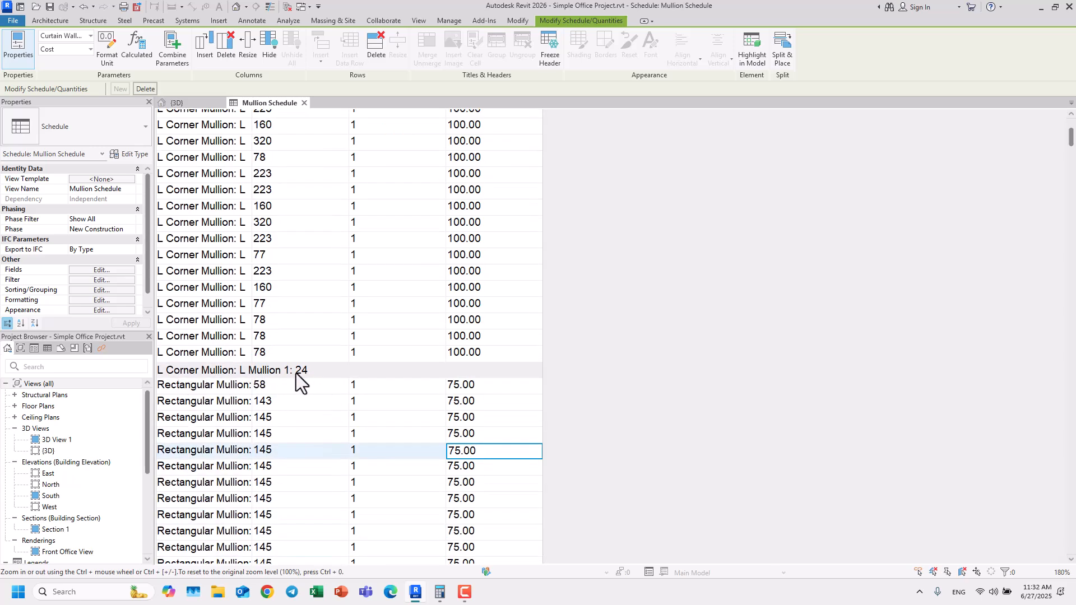
{"action": "scroll", "coordinate": [297, 372], "scroll_direction": "down", "scroll_amount": 1}
{"action": "scroll", "coordinate": [196, 324], "scroll_direction": "down", "scroll_amount": 10}
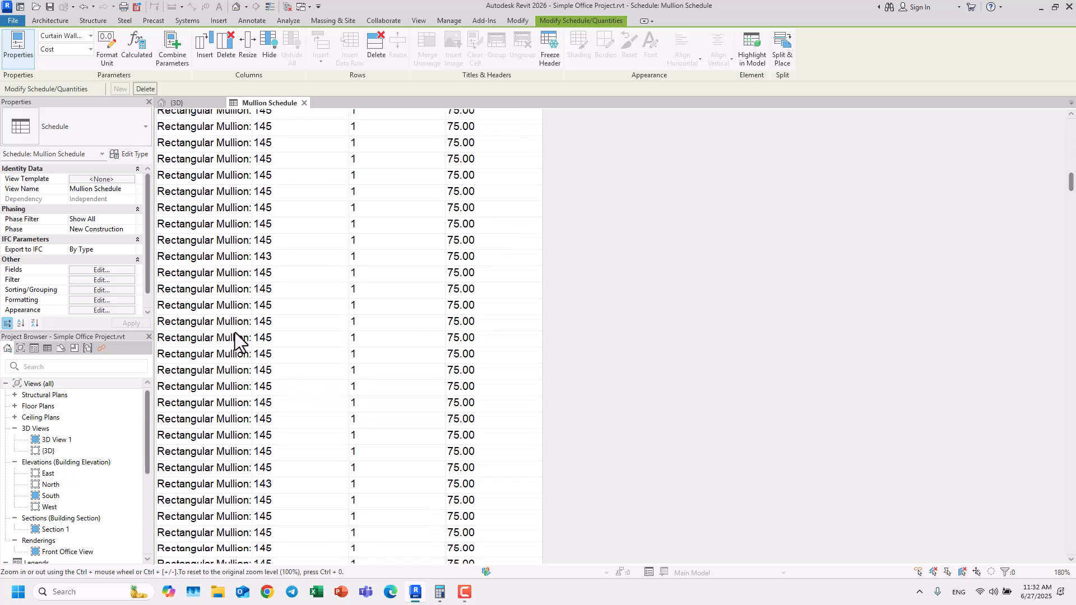
{"action": "left_click_drag", "start_coordinate": [1071, 213], "coordinate": [1071, 557]}
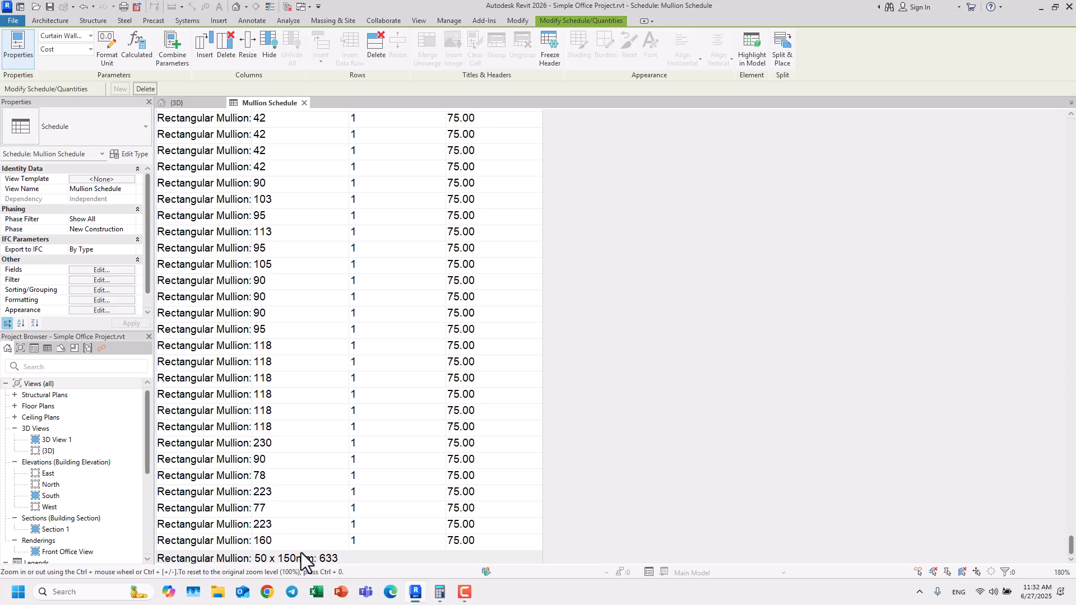
{"action": "left_click_drag", "start_coordinate": [1071, 544], "coordinate": [1071, 120]}
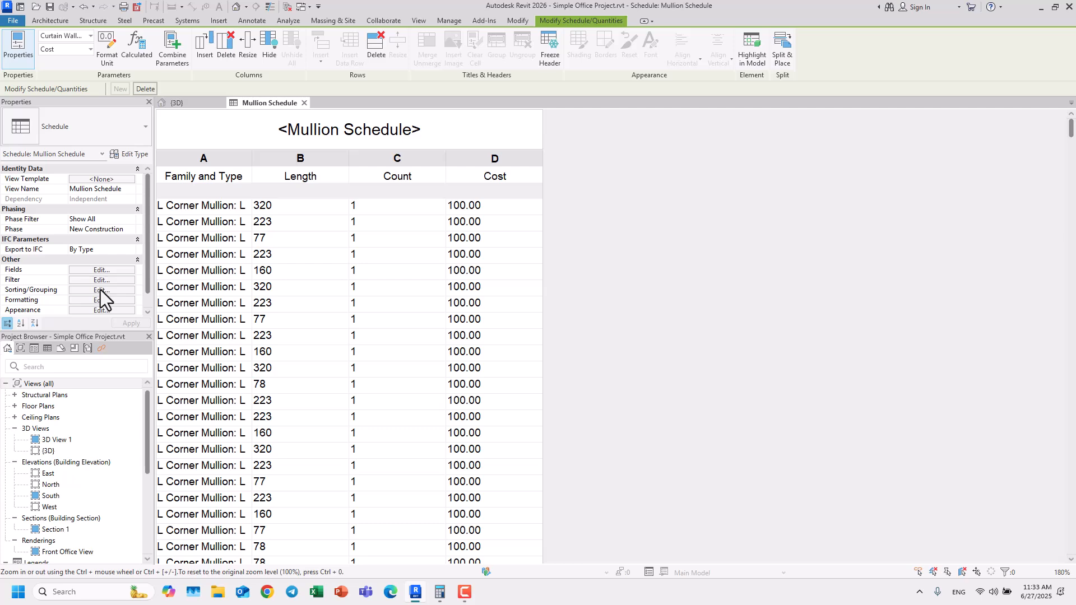
{"action": "left_click", "coordinate": [101, 291]}
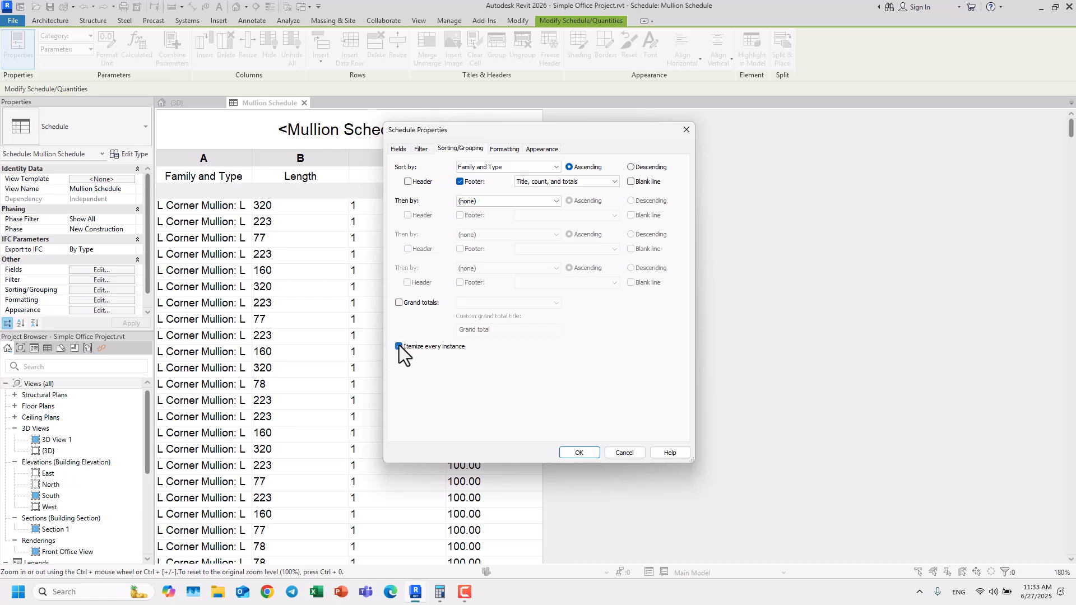
{"action": "left_click", "coordinate": [580, 449]}
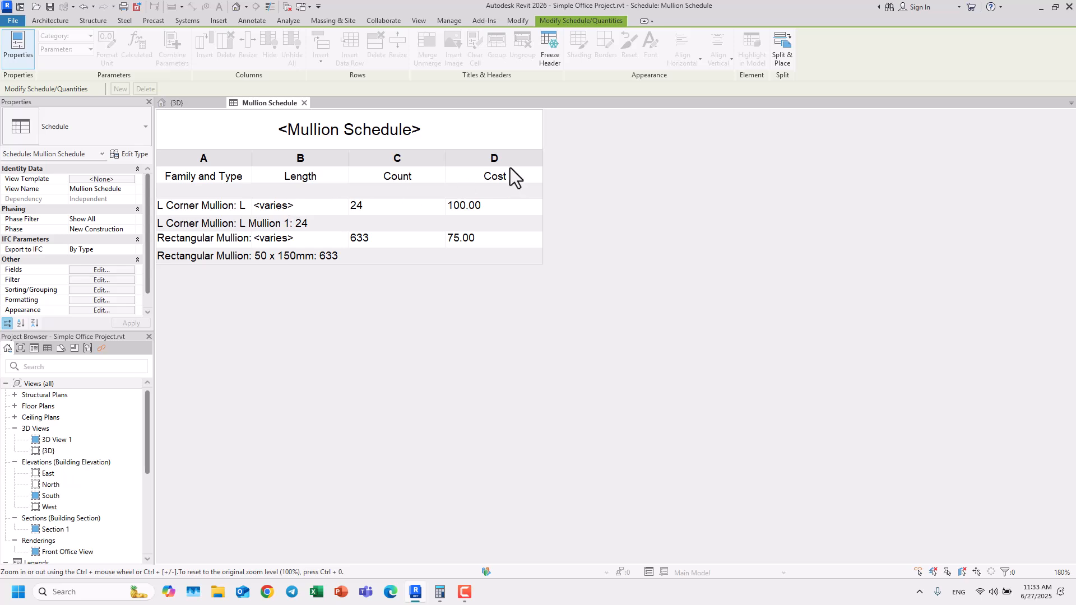
Set the Cost field of the mullion schedule to calculate totals.
{"action": "left_click", "coordinate": [85, 301]}
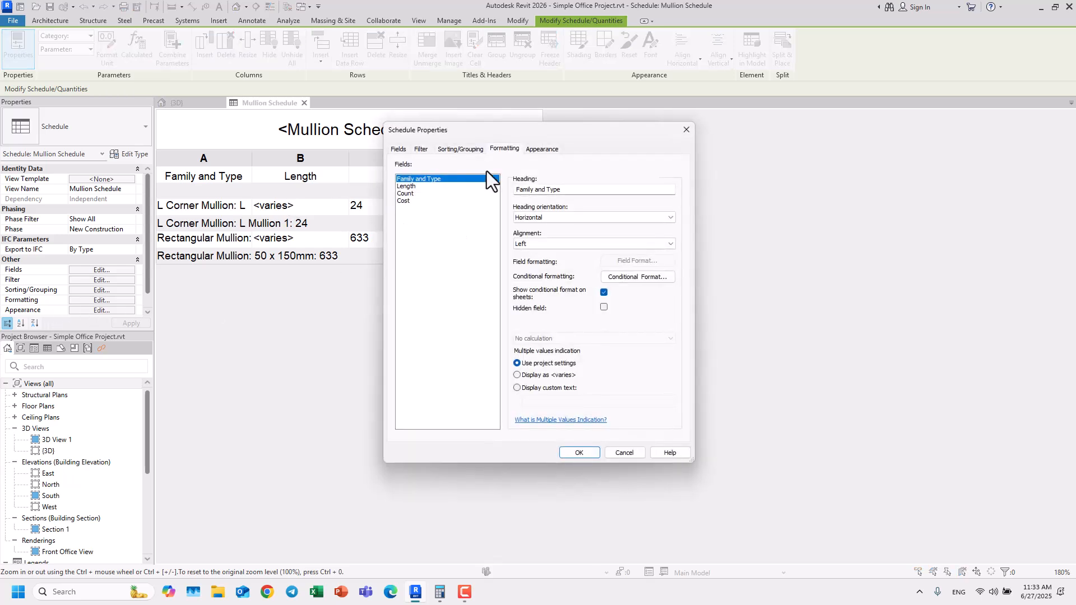
{"action": "left_click", "coordinate": [402, 201]}
{"action": "left_click", "coordinate": [533, 343]}
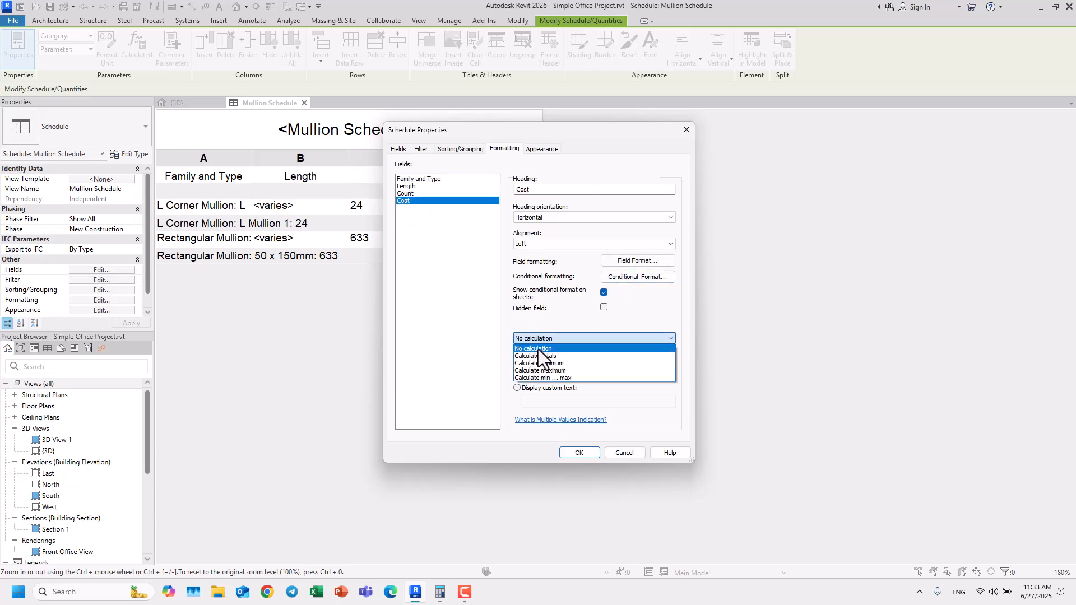
{"action": "left_click", "coordinate": [543, 355]}
{"action": "left_click_drag", "start_coordinate": [550, 133], "coordinate": [786, 121]}
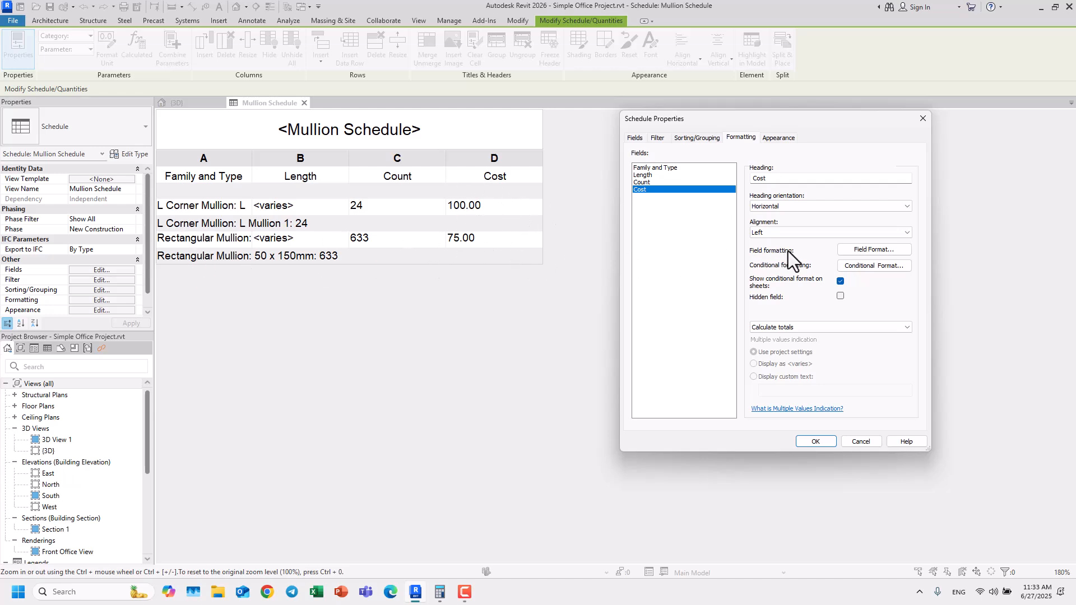
Override the project settings in the Cost field format with the $ unit symbol and apply the schedule formatting.
{"action": "left_click", "coordinate": [852, 250]}
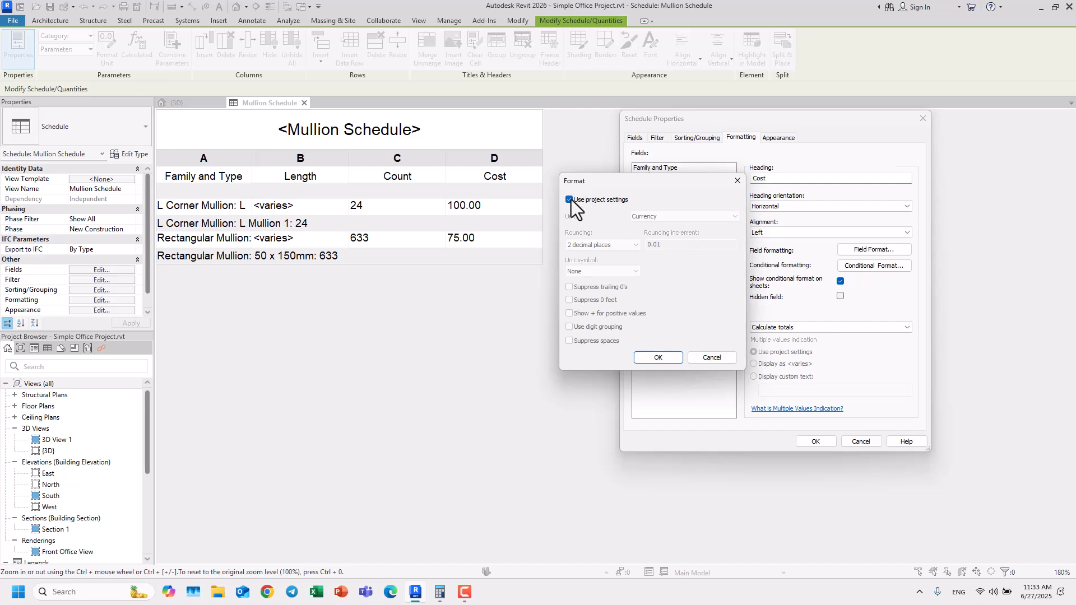
{"action": "left_click", "coordinate": [569, 199]}
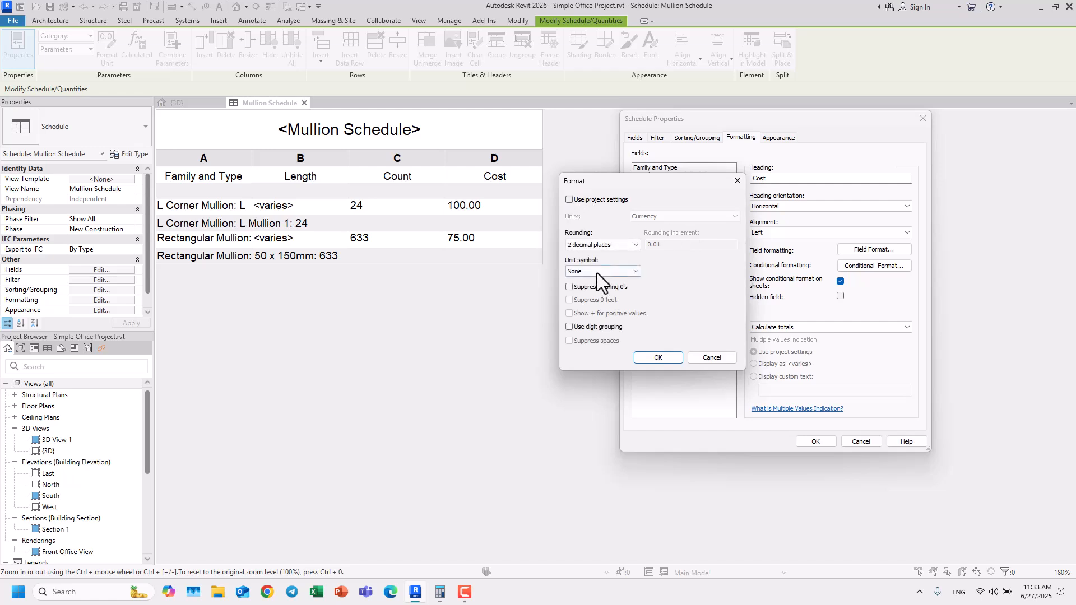
{"action": "left_click", "coordinate": [597, 273]}
{"action": "left_click", "coordinate": [580, 347]}
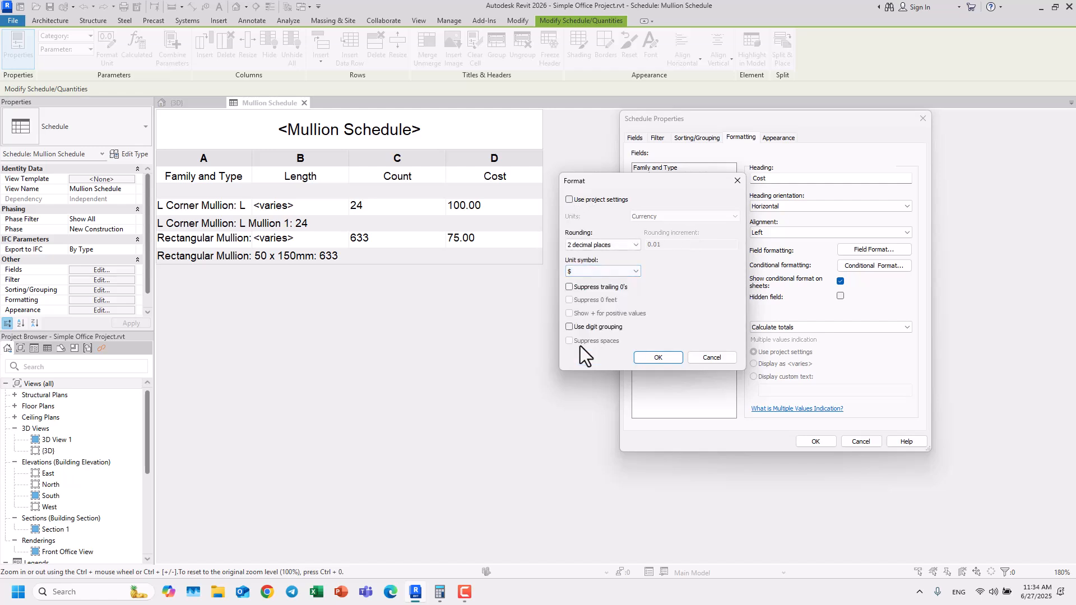
{"action": "left_click", "coordinate": [645, 357]}
{"action": "left_click", "coordinate": [812, 440]}
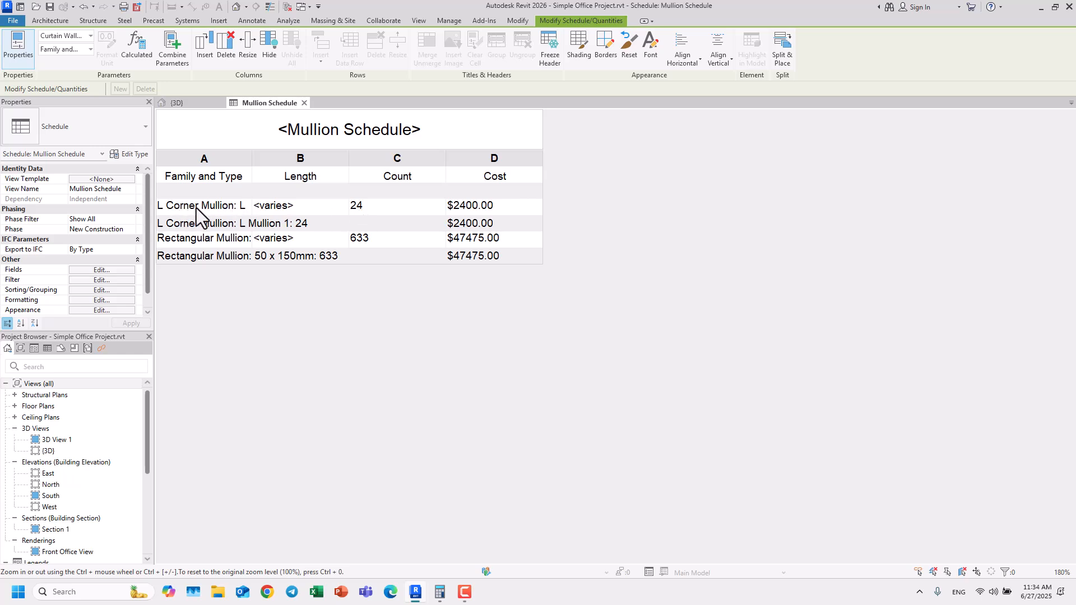
Switch to Calculator and multiply 100 by 24 to check the total cost of the L Corner Mullions.
{"action": "left_click", "coordinate": [440, 593]}
{"action": "left_click", "coordinate": [881, 308]}
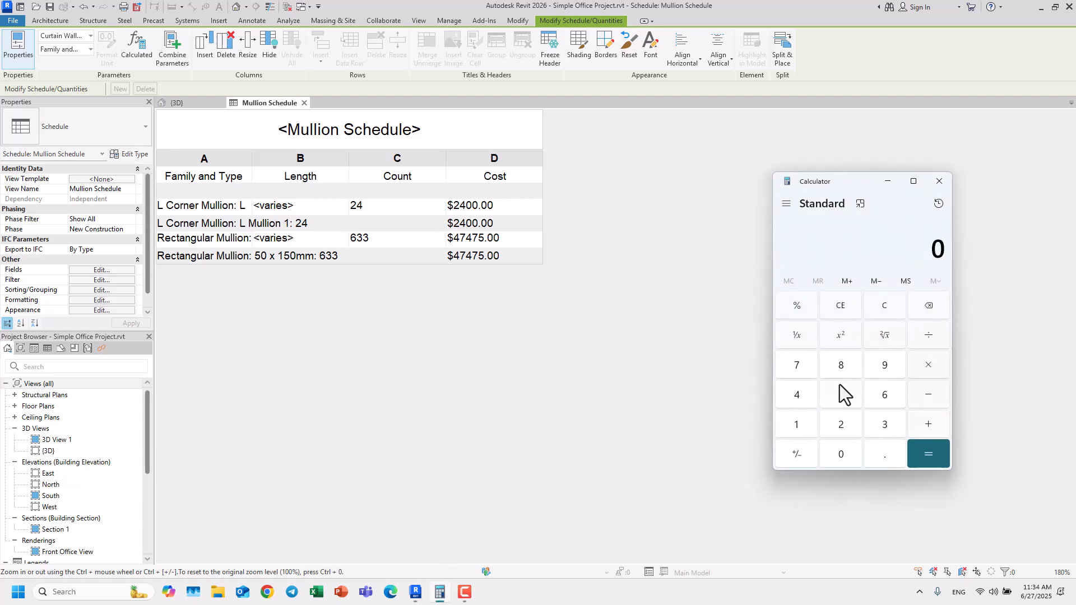
{"action": "left_click", "coordinate": [805, 425]}
{"action": "left_click", "coordinate": [838, 451]}
{"action": "left_click", "coordinate": [838, 451]}
{"action": "left_click", "coordinate": [923, 363]}
{"action": "left_click", "coordinate": [840, 424]}
{"action": "left_click", "coordinate": [784, 393]}
{"action": "left_click", "coordinate": [920, 450]}
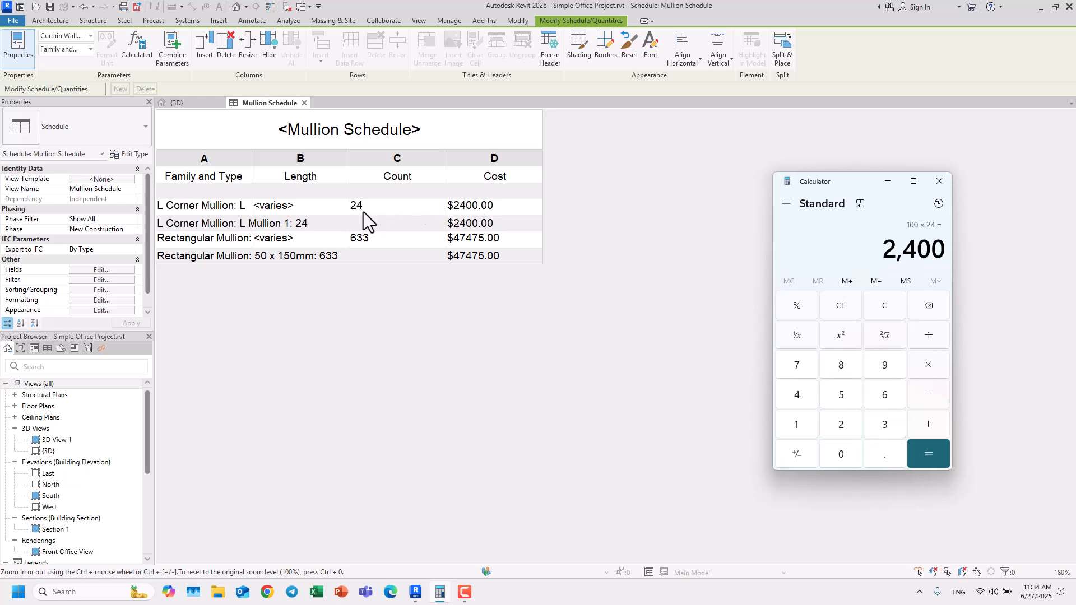
Multiply 633 by 75 to check the rectangular mullions' total cost, then return to the mullion schedule.
{"action": "left_click", "coordinate": [846, 311]}
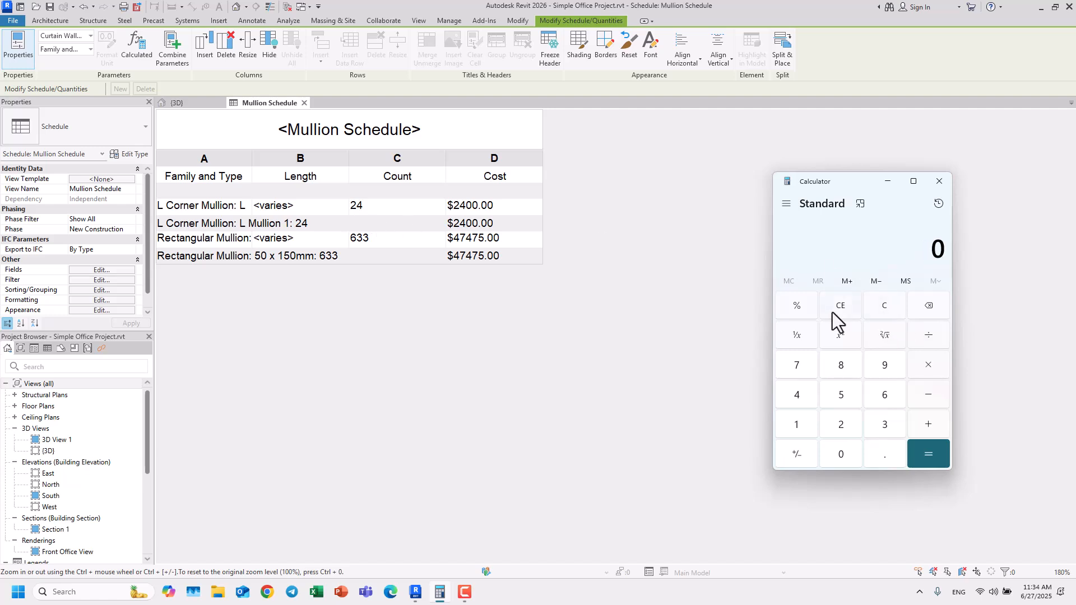
{"action": "left_click", "coordinate": [883, 398]}
{"action": "left_click", "coordinate": [879, 422]}
{"action": "left_click", "coordinate": [879, 421]}
{"action": "left_click", "coordinate": [927, 370]}
{"action": "left_click", "coordinate": [809, 430]}
{"action": "left_click", "coordinate": [922, 308]}
{"action": "left_click", "coordinate": [802, 361]}
{"action": "left_click", "coordinate": [840, 394]}
{"action": "left_click", "coordinate": [922, 451]}
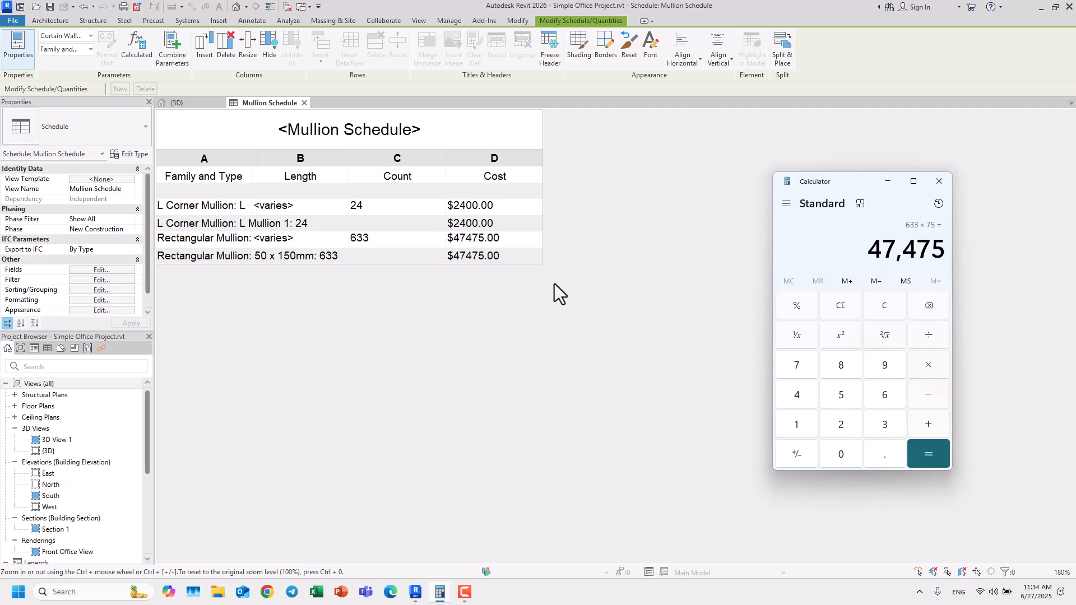
{"action": "left_click", "coordinate": [877, 183]}
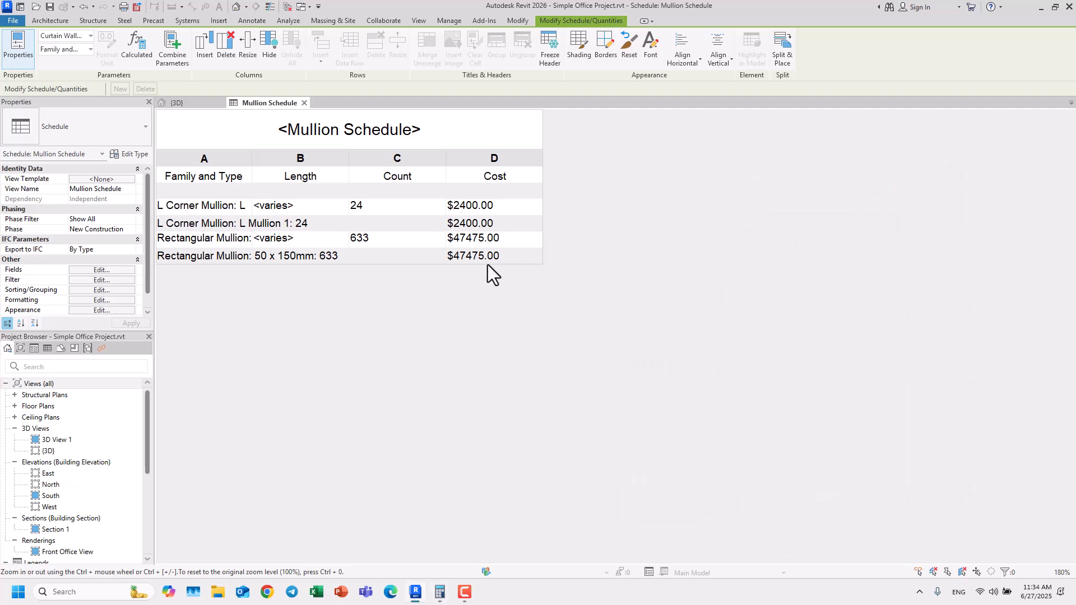
Set the Length field of the mullion schedule to calculate totals and apply the formatting.
{"action": "left_click", "coordinate": [97, 290]}
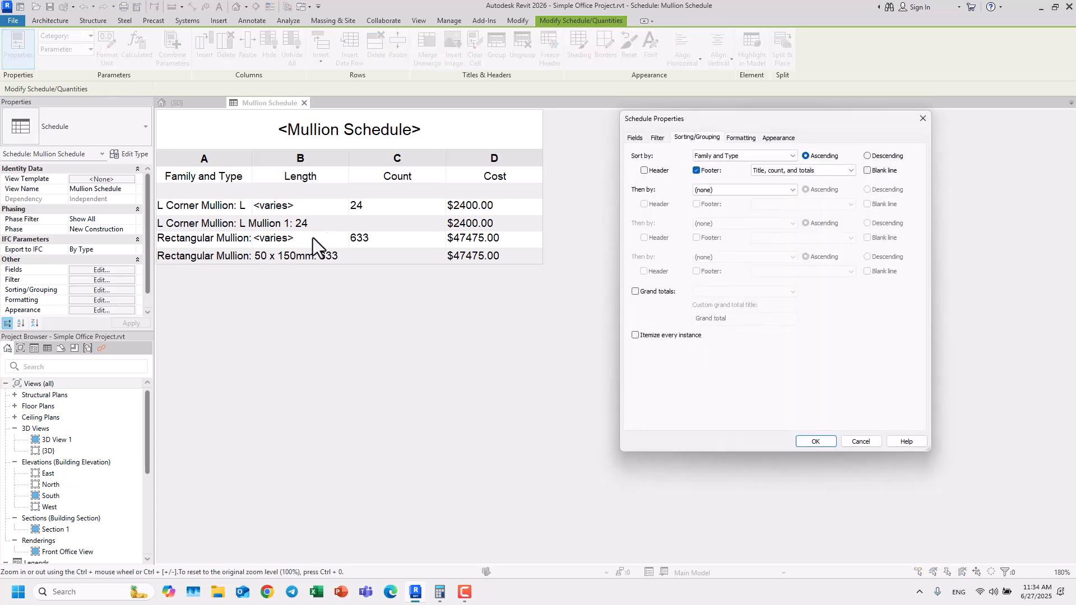
{"action": "left_click", "coordinate": [731, 139]}
{"action": "left_click_drag", "start_coordinate": [730, 120], "coordinate": [669, 115]}
{"action": "left_click", "coordinate": [583, 171]}
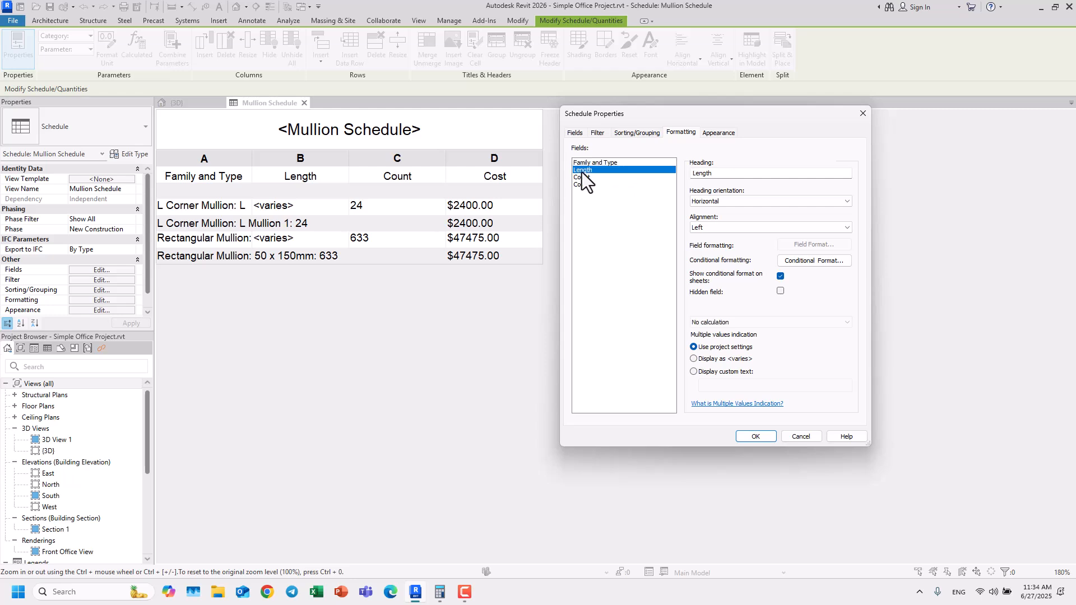
{"action": "left_click", "coordinate": [728, 325]}
{"action": "left_click", "coordinate": [725, 344]}
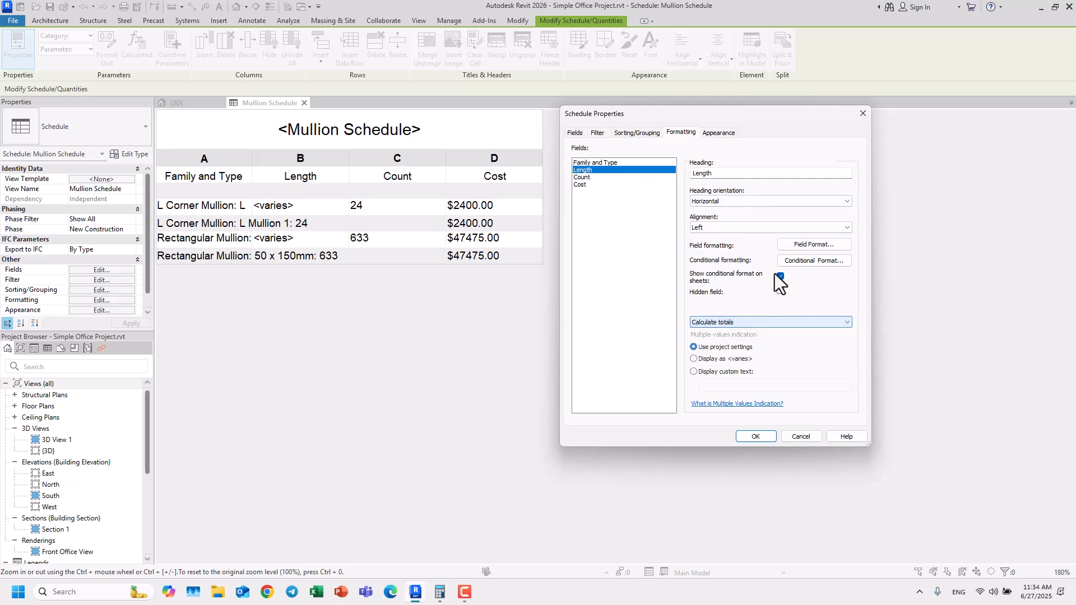
{"action": "left_click", "coordinate": [814, 243]}
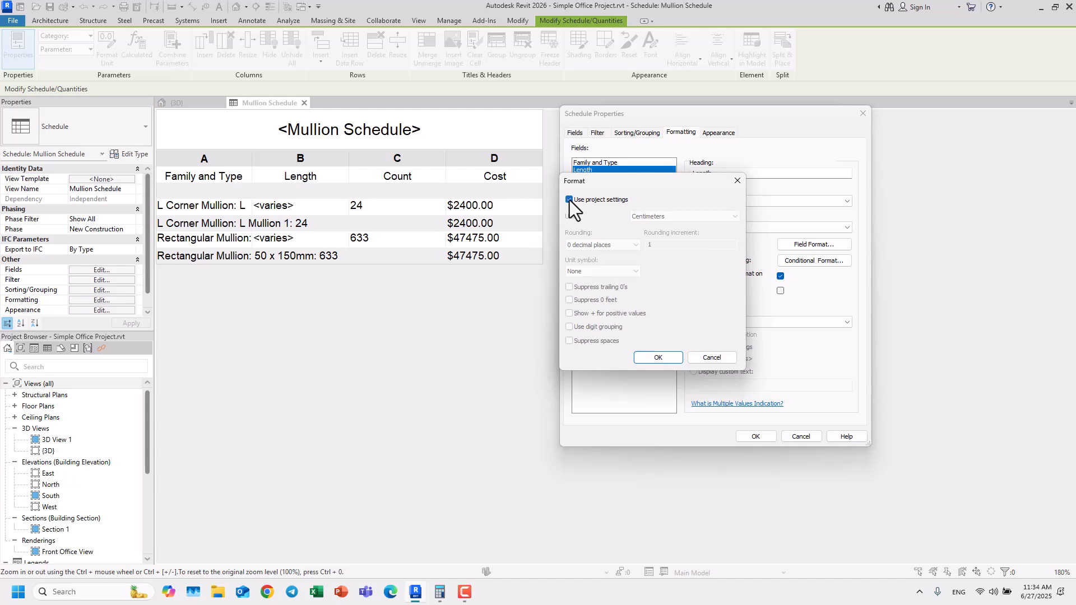
{"action": "left_click", "coordinate": [660, 357]}
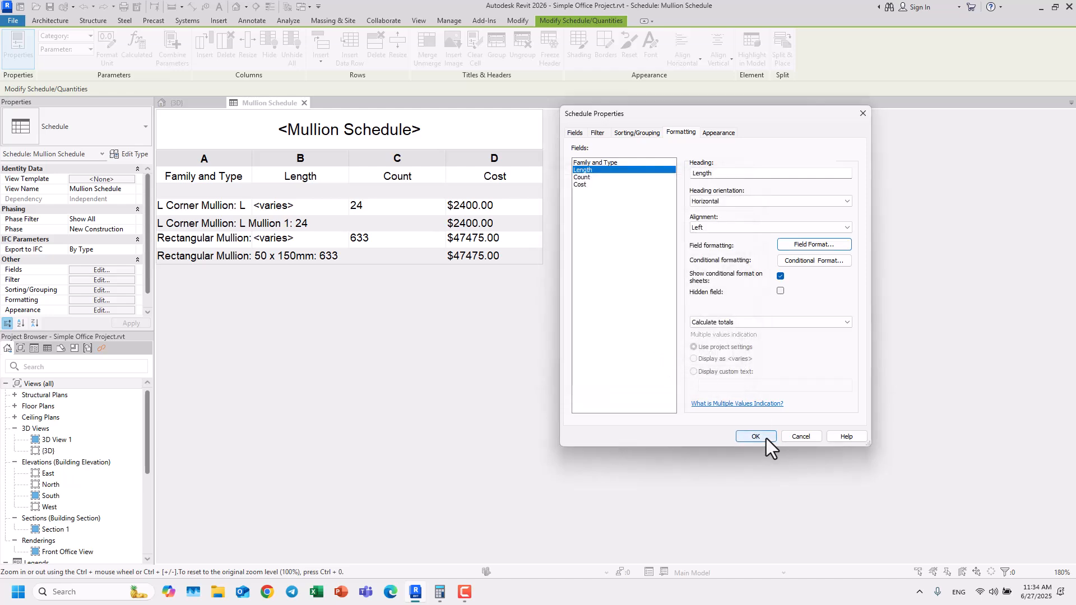
{"action": "left_click", "coordinate": [766, 438]}
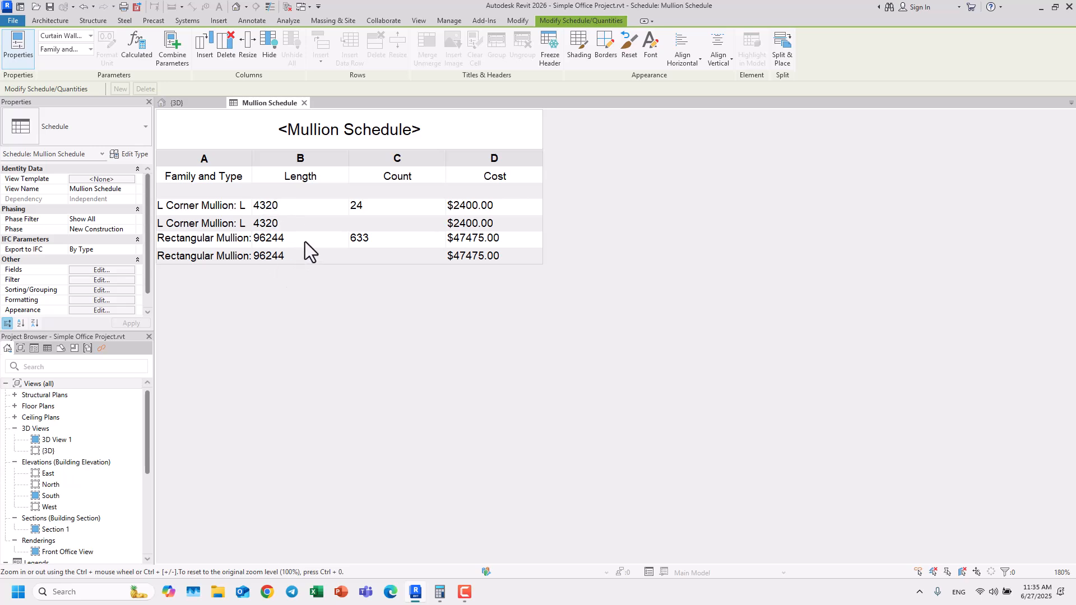
Override the project settings in the Length field format with the cm unit symbol, keeping centimeters as units.
{"action": "left_click", "coordinate": [106, 300]}
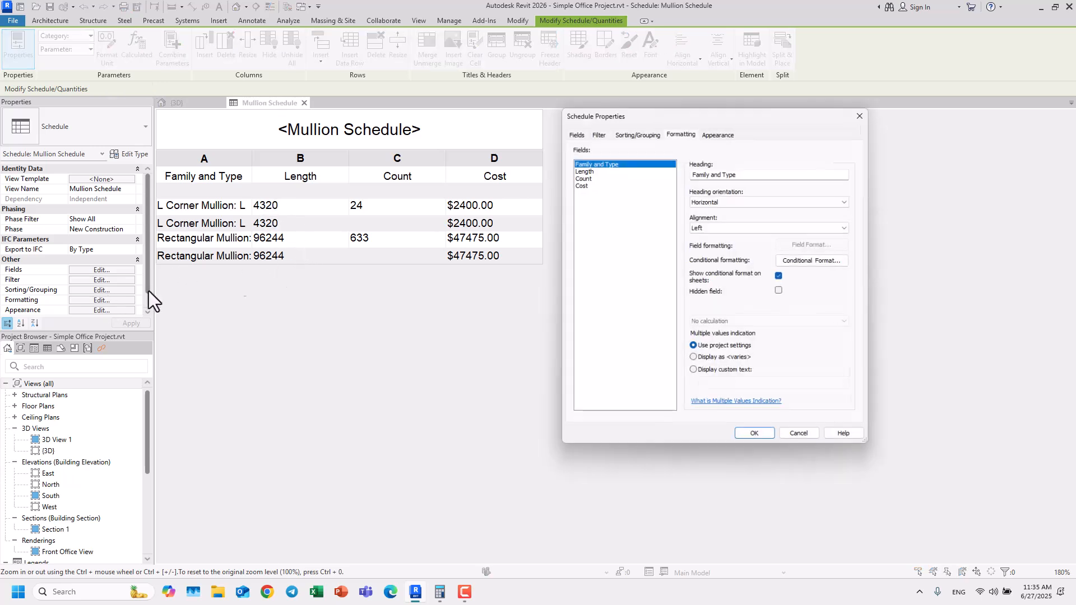
{"action": "left_click", "coordinate": [583, 179]}
{"action": "left_click", "coordinate": [583, 169]}
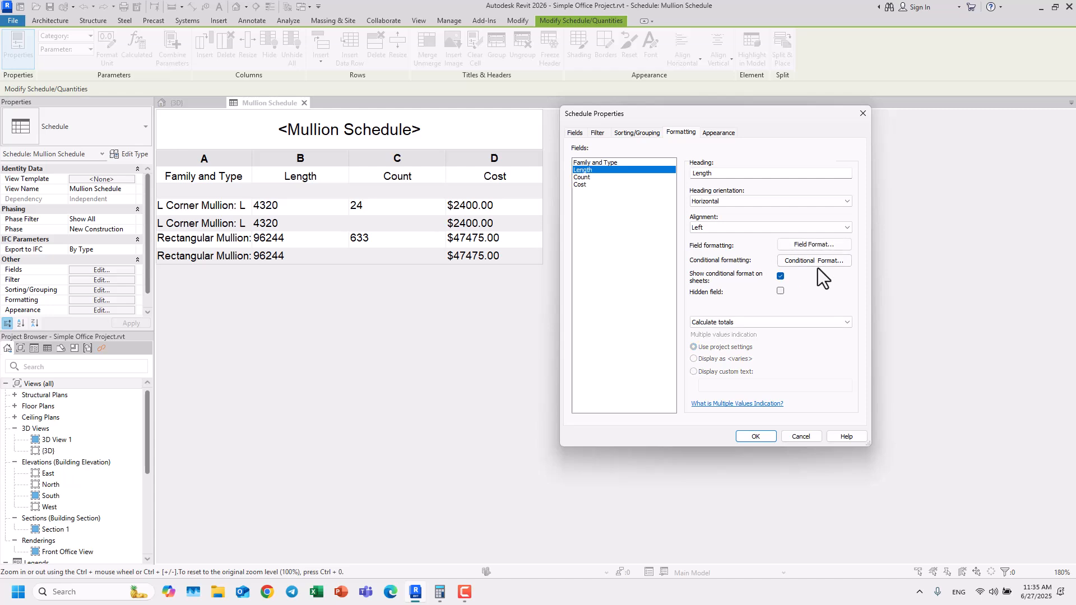
{"action": "left_click", "coordinate": [815, 245]}
{"action": "left_click", "coordinate": [578, 198]}
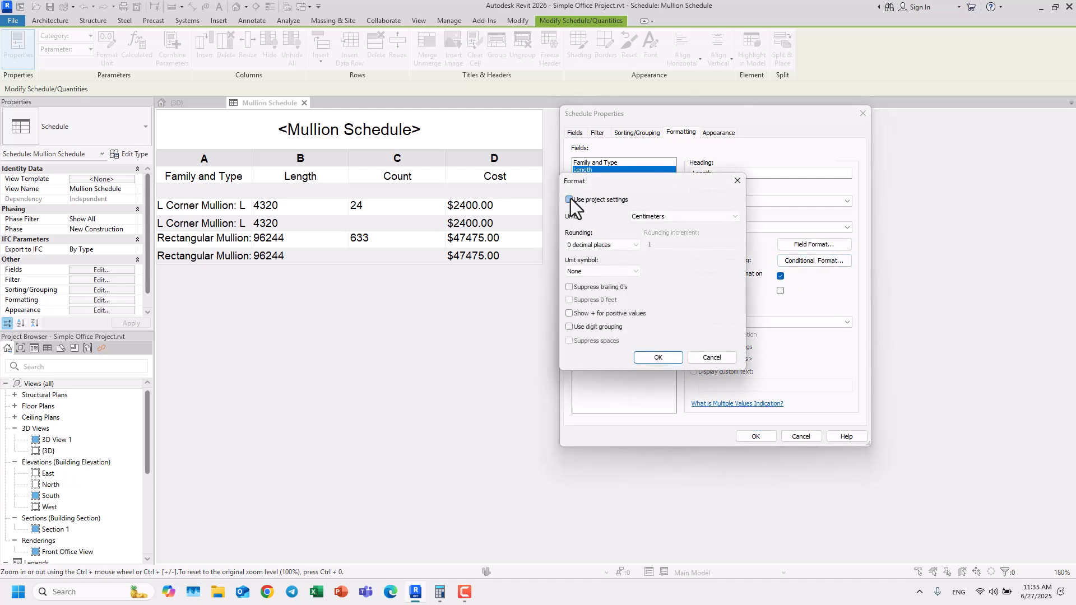
{"action": "left_click", "coordinate": [584, 272]}
{"action": "left_click", "coordinate": [580, 289]}
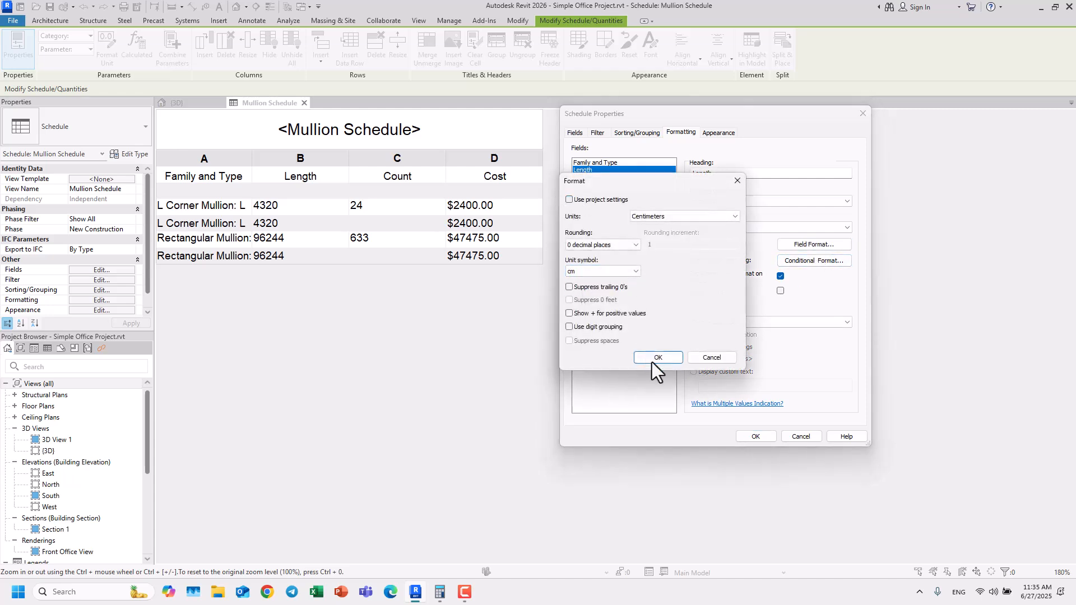
{"action": "left_click", "coordinate": [652, 359]}
{"action": "left_click", "coordinate": [754, 436]}
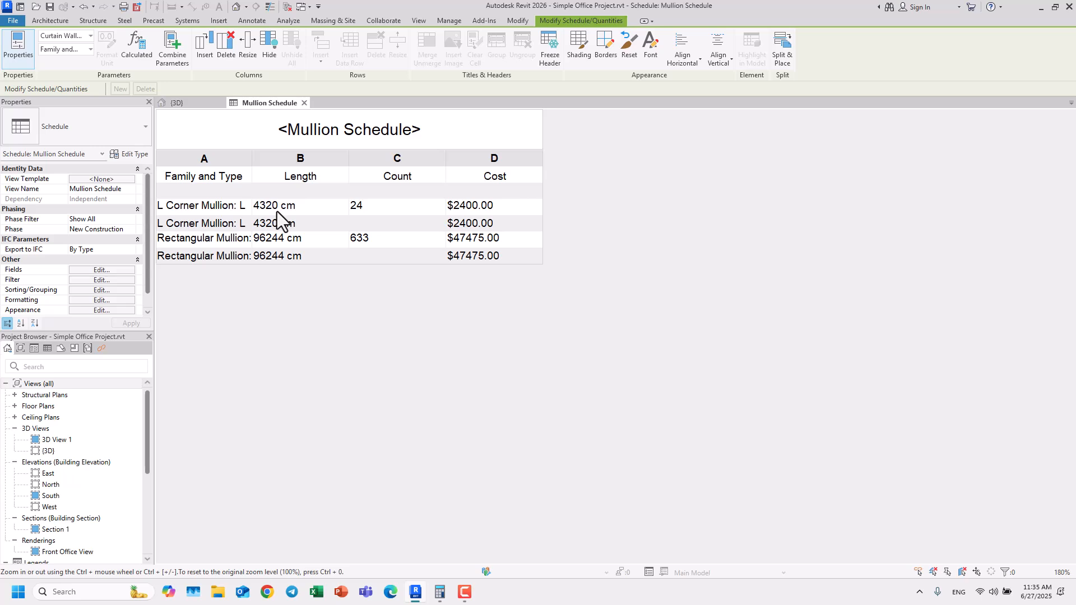
Start a calculated value named Total Cost in the mullion schedule's fields, with Currency as its type.
{"action": "left_click", "coordinate": [117, 272]}
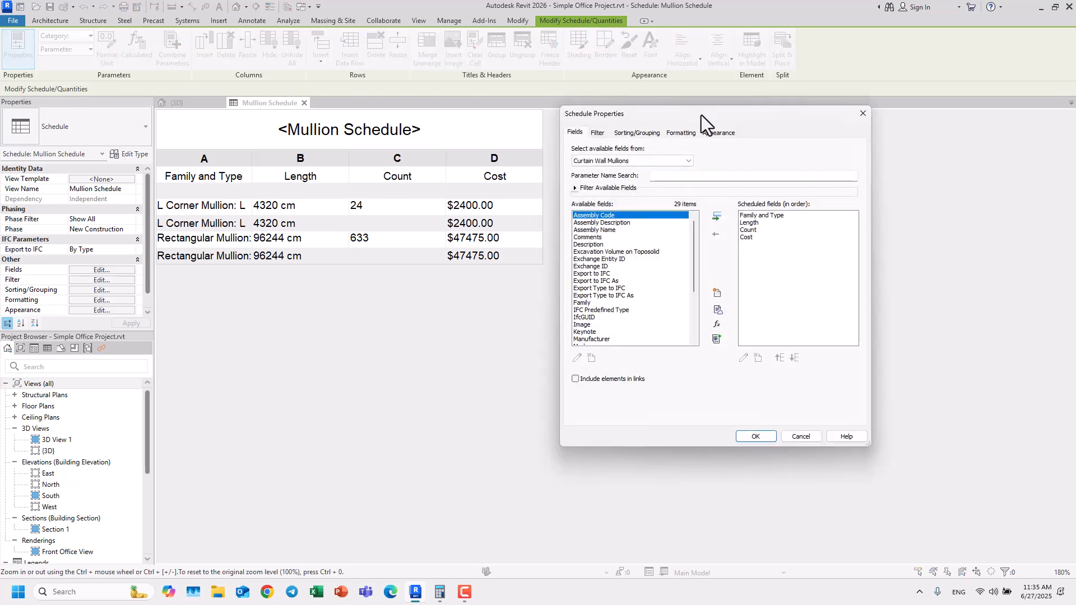
{"action": "left_click_drag", "start_coordinate": [700, 112], "coordinate": [599, 96]}
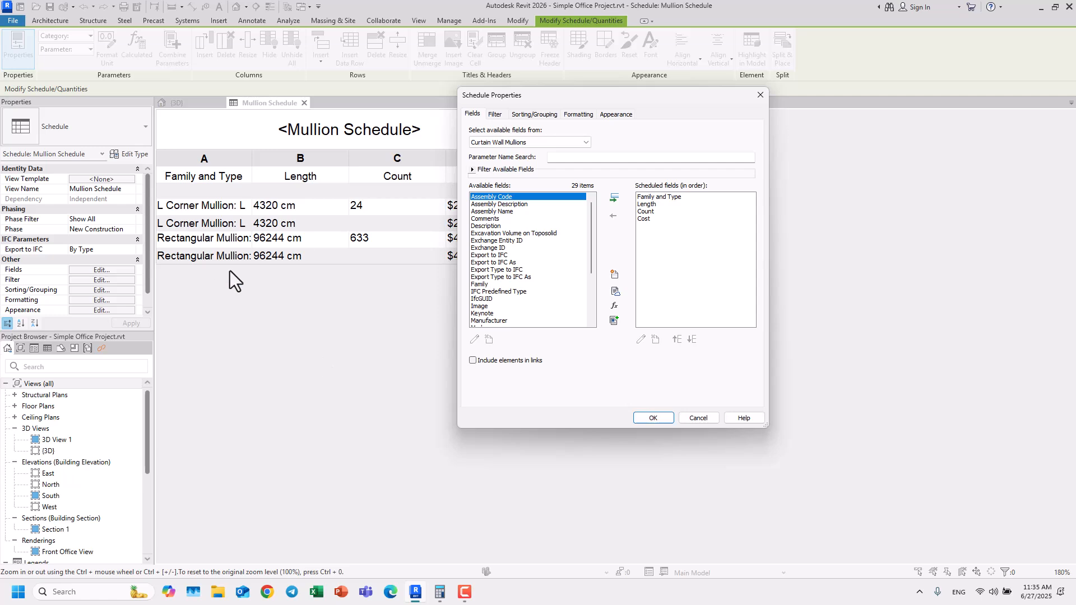
{"action": "left_click", "coordinate": [611, 309]}
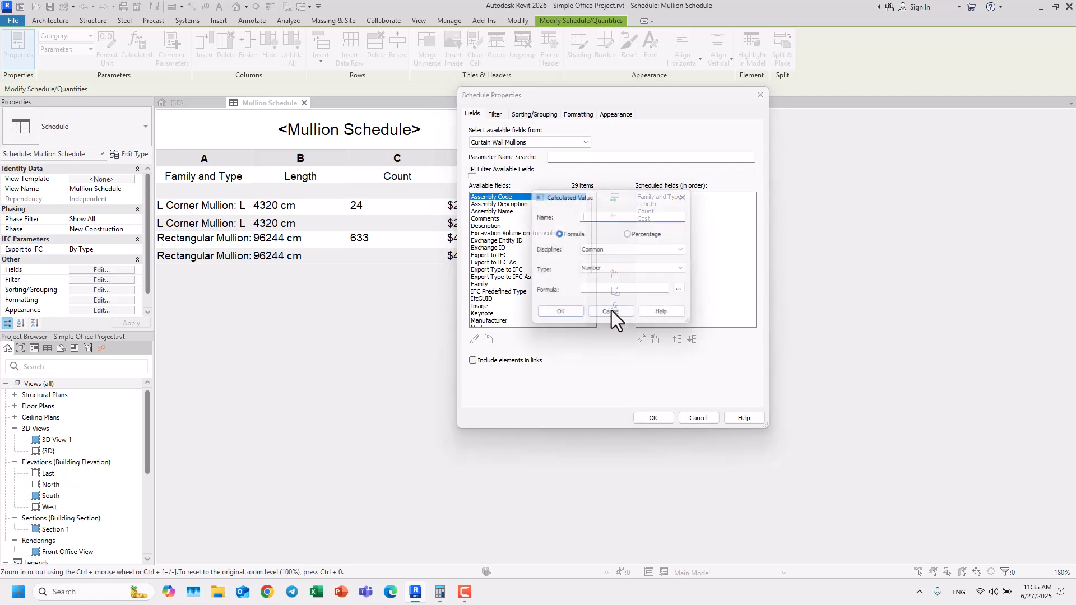
{"action": "left_click_drag", "start_coordinate": [600, 196], "coordinate": [410, 200]}
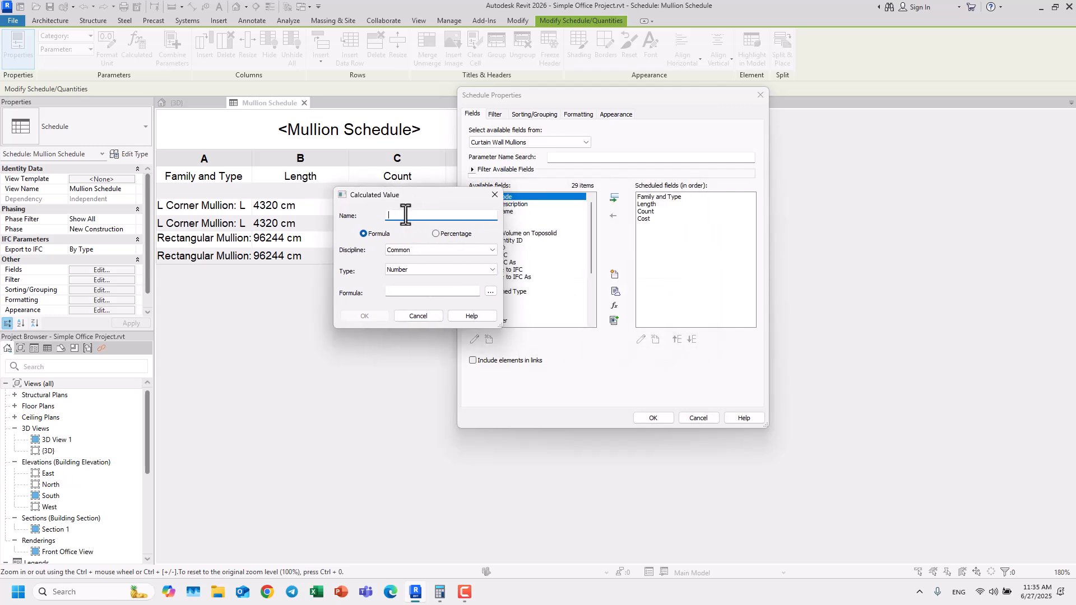
{"action": "type", "text": "Total Cost"}
{"action": "left_click", "coordinate": [418, 265]}
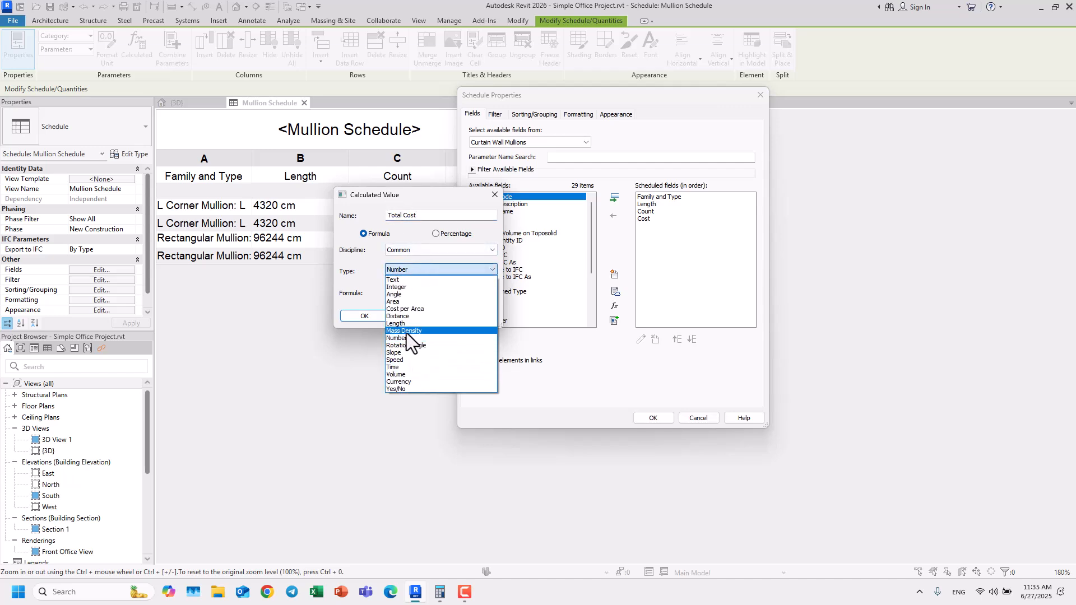
{"action": "left_click", "coordinate": [408, 382]}
Build the Total Cost formula by multiplying the Cost field by the Length field.
{"action": "left_click", "coordinate": [404, 290]}
{"action": "left_click", "coordinate": [404, 290]}
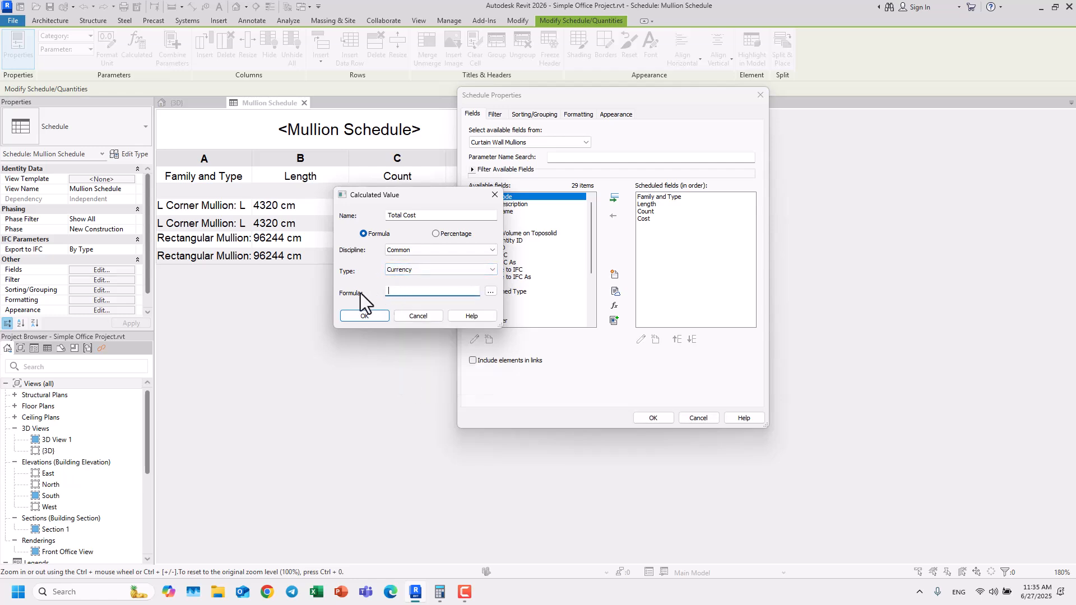
{"action": "left_click", "coordinate": [491, 292]}
{"action": "left_click_drag", "start_coordinate": [382, 178], "coordinate": [331, 170]}
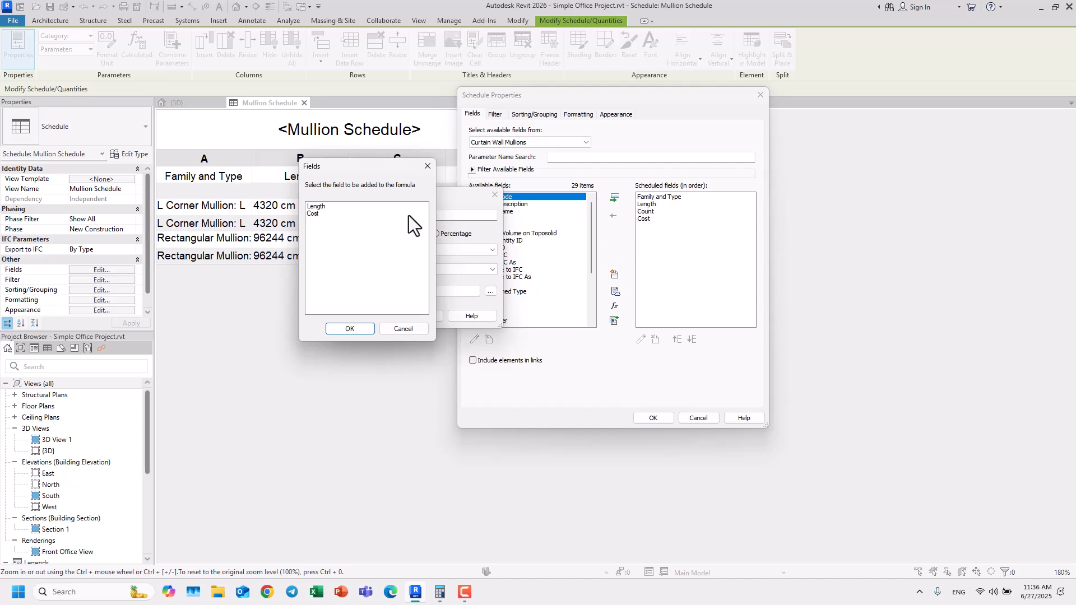
{"action": "left_click_drag", "start_coordinate": [337, 160], "coordinate": [495, 185]}
{"action": "left_click", "coordinate": [465, 233]}
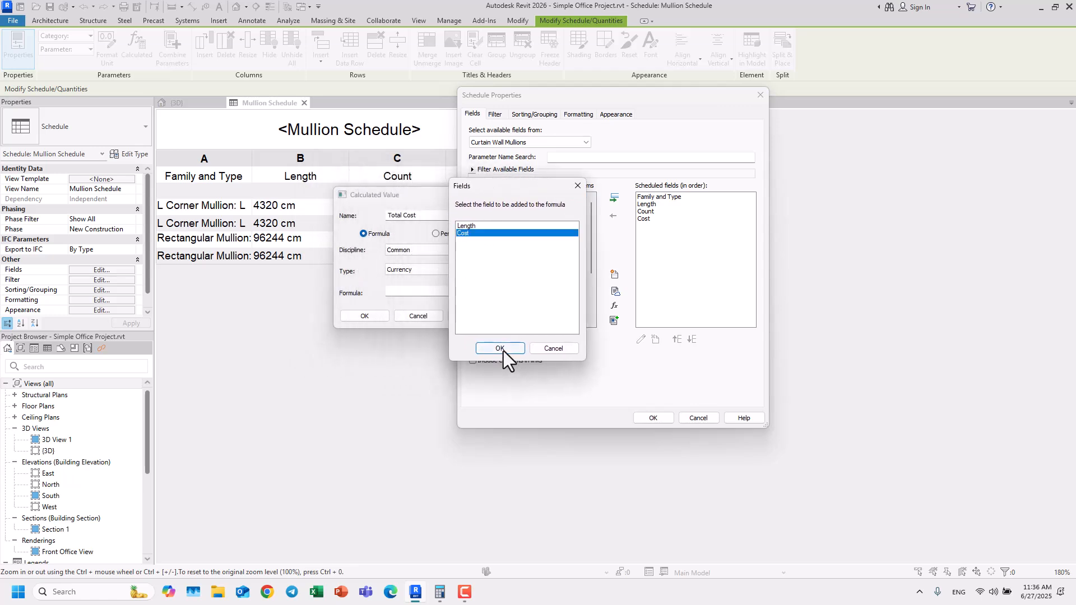
{"action": "left_click", "coordinate": [503, 350]}
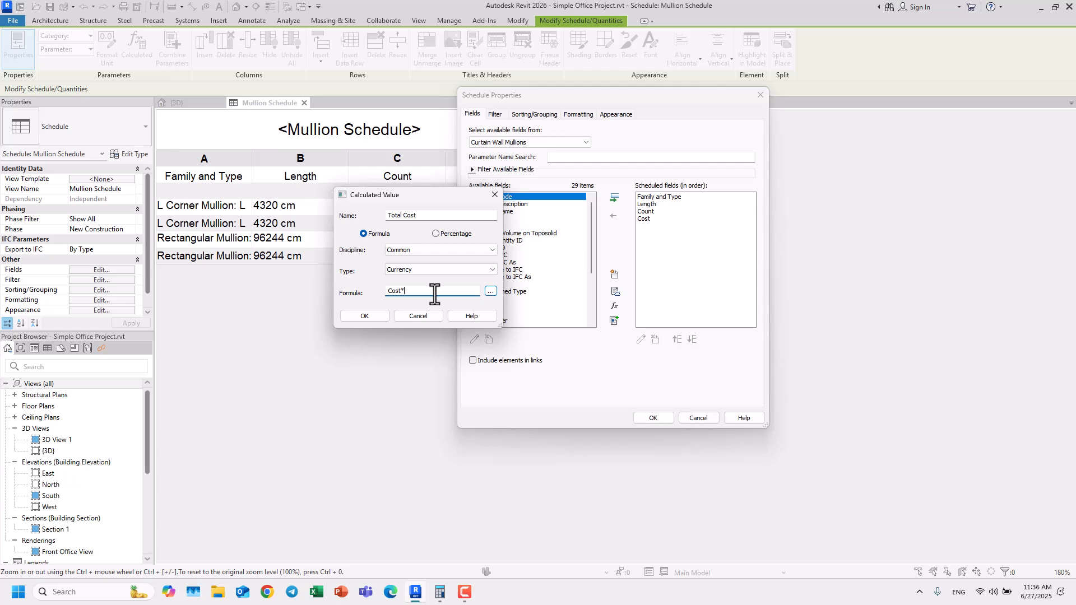
{"action": "left_click", "coordinate": [495, 290]}
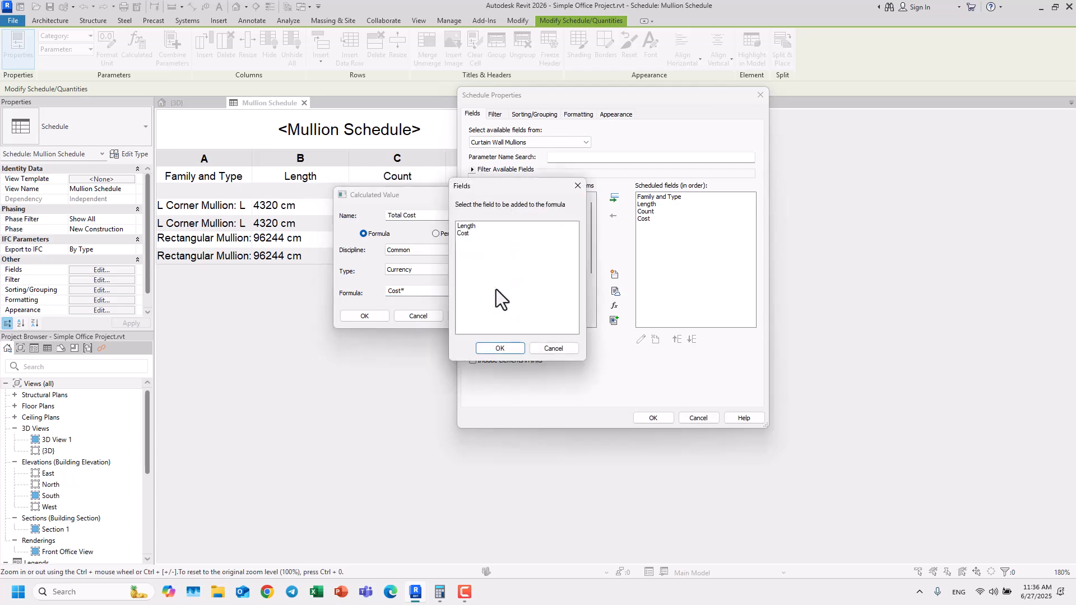
{"action": "left_click", "coordinate": [467, 226]}
{"action": "left_click", "coordinate": [499, 349]}
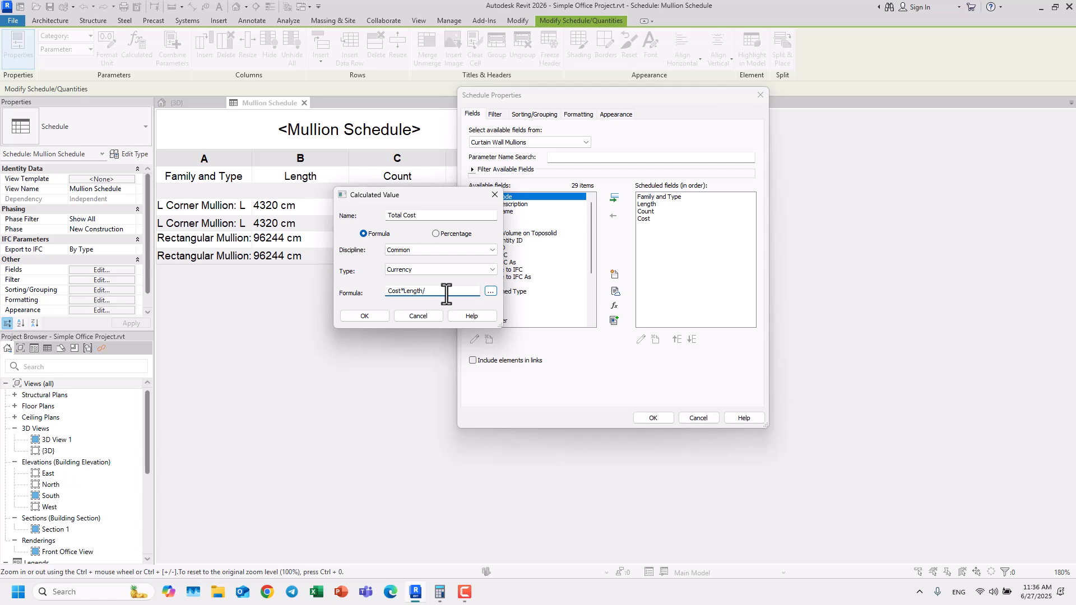
Complete the formula as Cost*Length/1m and add the Total Cost column to the mullion schedule.
{"action": "type", "text": "/100cm"}
{"action": "key", "text": "BackSpace"}
{"action": "key", "text": "BackSpace"}
{"action": "key", "text": "BackSpace"}
{"action": "key", "text": "BackSpace"}
{"action": "type", "text": "m"}
{"action": "left_click", "coordinate": [369, 314]}
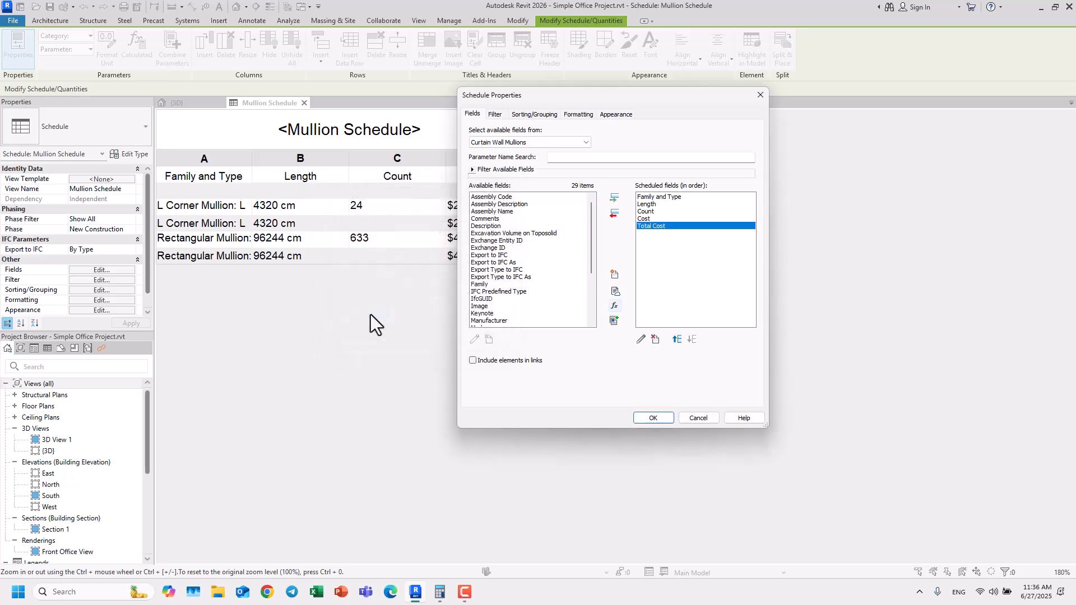
{"action": "left_click", "coordinate": [653, 417]}
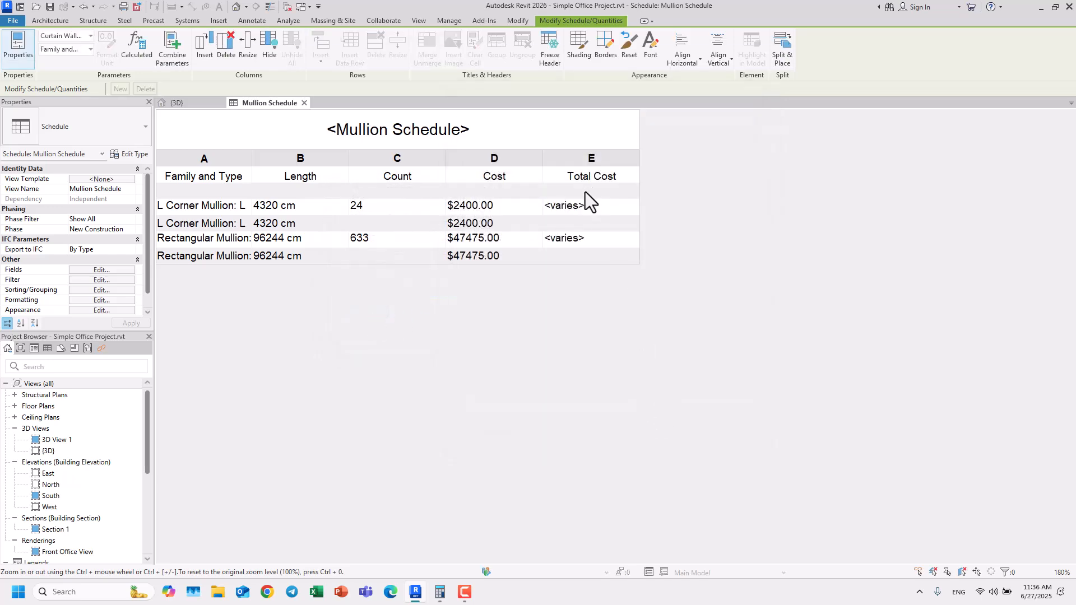
Set the Total Cost field of the mullion schedule to calculate totals.
{"action": "left_click", "coordinate": [93, 299]}
{"action": "left_click", "coordinate": [485, 174]}
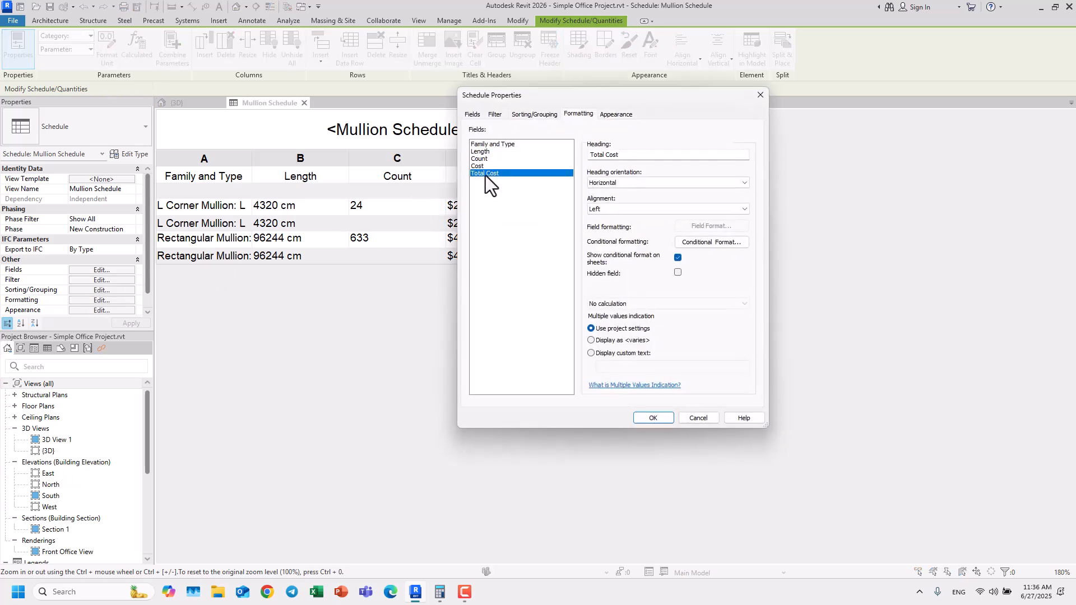
{"action": "left_click", "coordinate": [627, 305]}
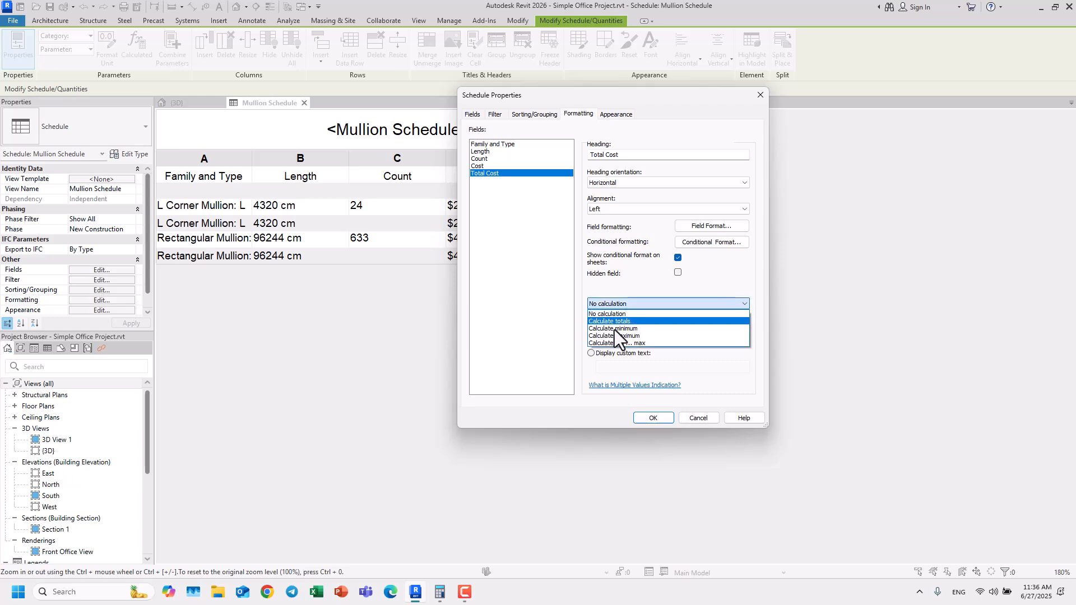
{"action": "left_click", "coordinate": [611, 324]}
Override the project settings in the Total Cost field format with the $ unit symbol and apply the formatting.
{"action": "left_click", "coordinate": [687, 226]}
{"action": "left_click", "coordinate": [570, 201]}
{"action": "left_click", "coordinate": [585, 271]}
{"action": "left_click", "coordinate": [588, 348]}
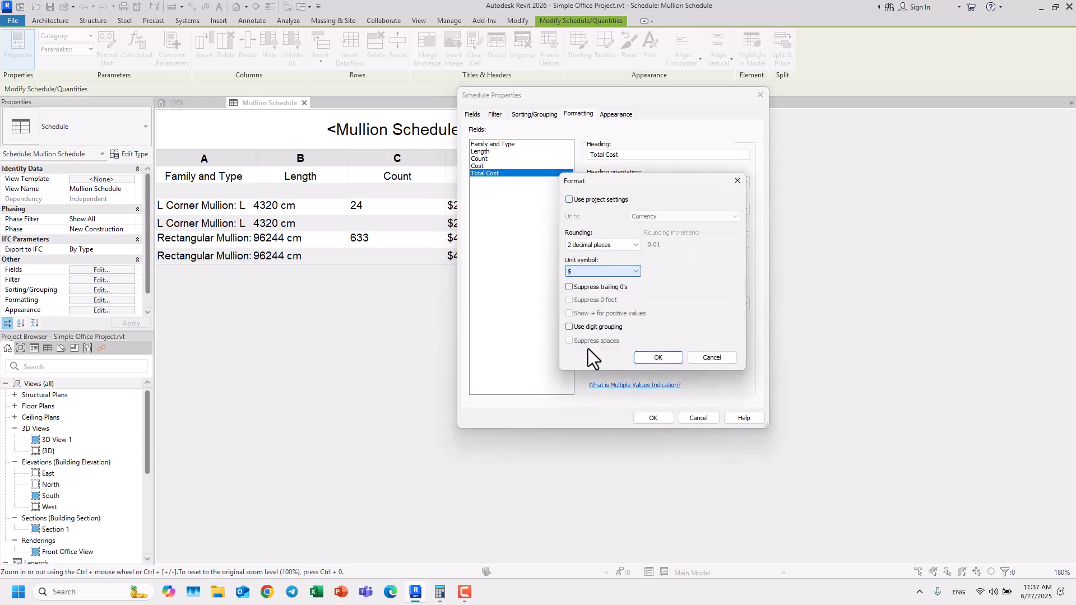
{"action": "left_click", "coordinate": [649, 358]}
{"action": "left_click", "coordinate": [655, 418]}
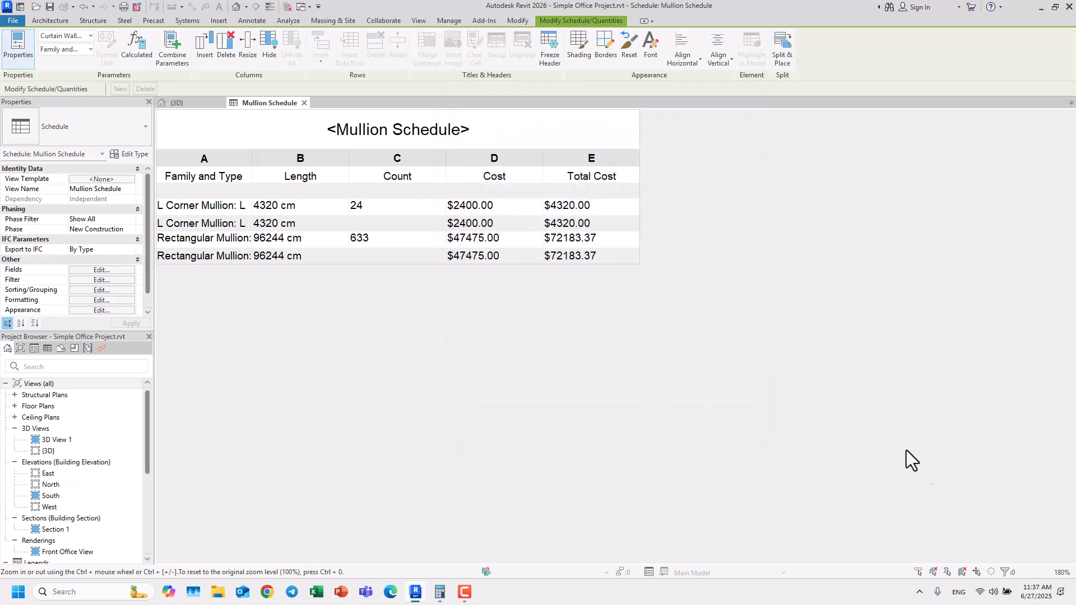
Switch to Calculator and multiply 75 by 96244 to check the rectangular mullions' total cost by length.
{"action": "left_click", "coordinate": [439, 591]}
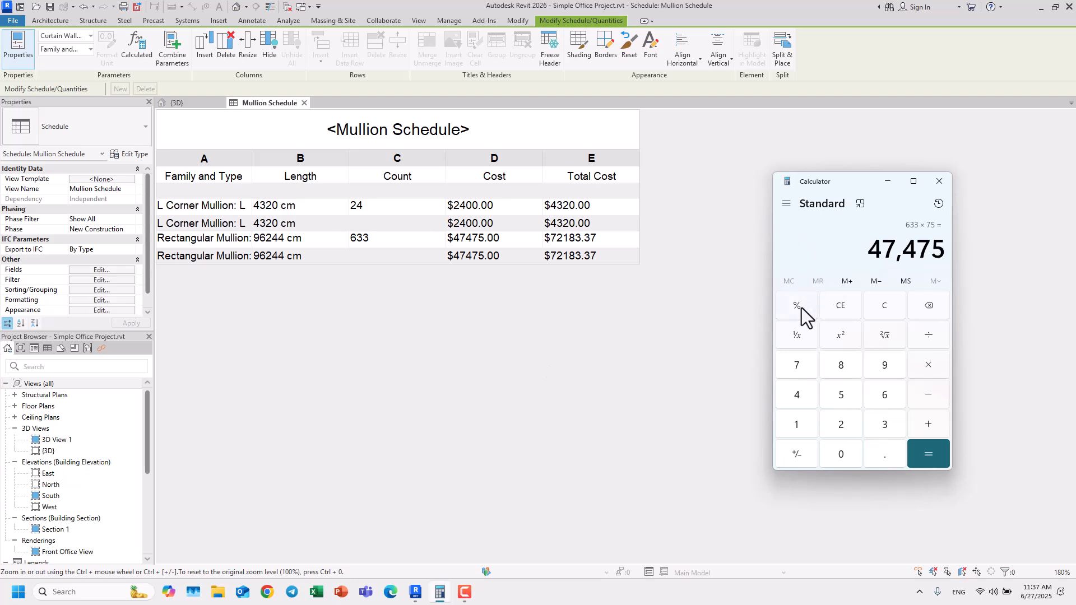
{"action": "left_click", "coordinate": [883, 305]}
{"action": "left_click", "coordinate": [796, 367]}
{"action": "left_click", "coordinate": [843, 394]}
{"action": "left_click", "coordinate": [929, 373]}
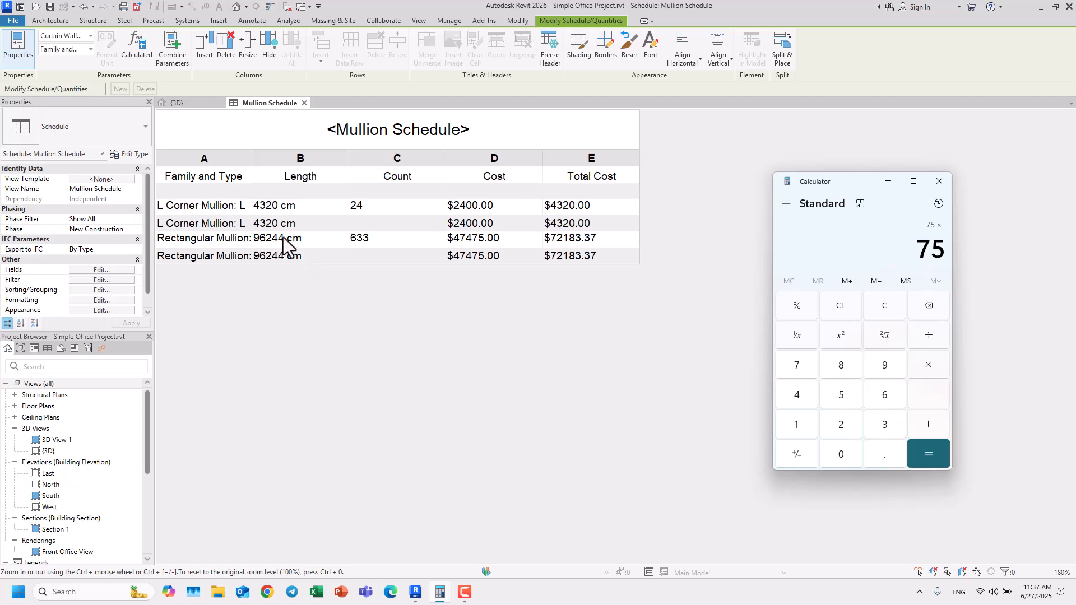
{"action": "left_click", "coordinate": [881, 366]}
{"action": "left_click", "coordinate": [885, 395]}
{"action": "left_click", "coordinate": [840, 424]}
{"action": "double_click", "coordinate": [795, 394]}
{"action": "left_click", "coordinate": [927, 454]}
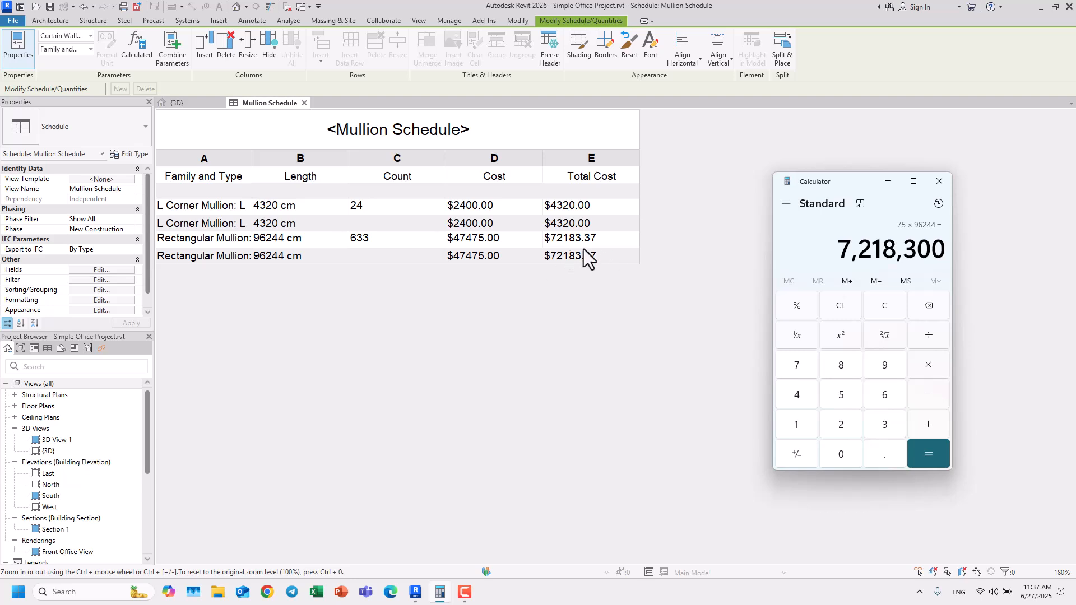
Multiply 4320 by 100 to check the L Corner Mullions' total cost by length, then return to the mullion schedule.
{"action": "left_click", "coordinate": [885, 306]}
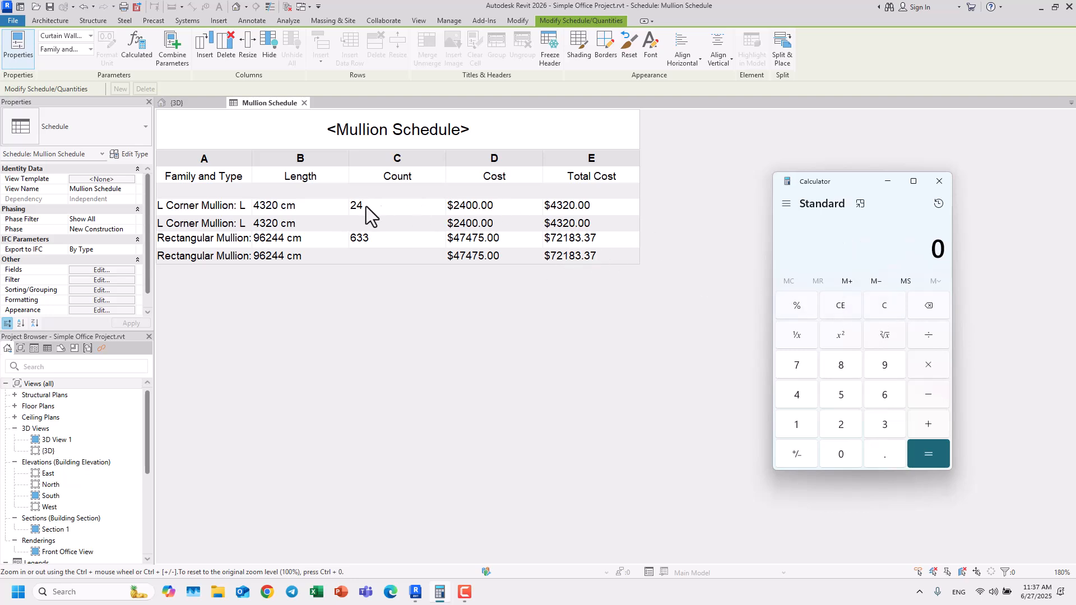
{"action": "left_click", "coordinate": [796, 394]}
{"action": "left_click", "coordinate": [880, 428]}
{"action": "left_click", "coordinate": [847, 427]}
{"action": "left_click", "coordinate": [838, 453]}
{"action": "left_click", "coordinate": [922, 368]}
{"action": "left_click", "coordinate": [797, 423]}
{"action": "left_click", "coordinate": [842, 452]}
{"action": "left_click", "coordinate": [842, 452]}
{"action": "left_click", "coordinate": [923, 455]}
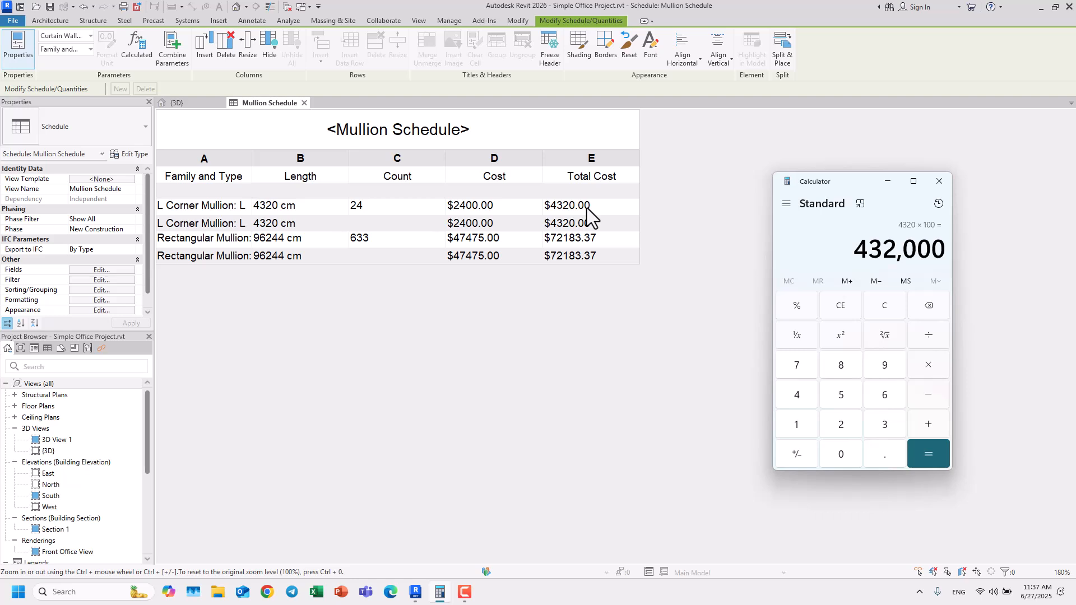
{"action": "left_click", "coordinate": [887, 181]}
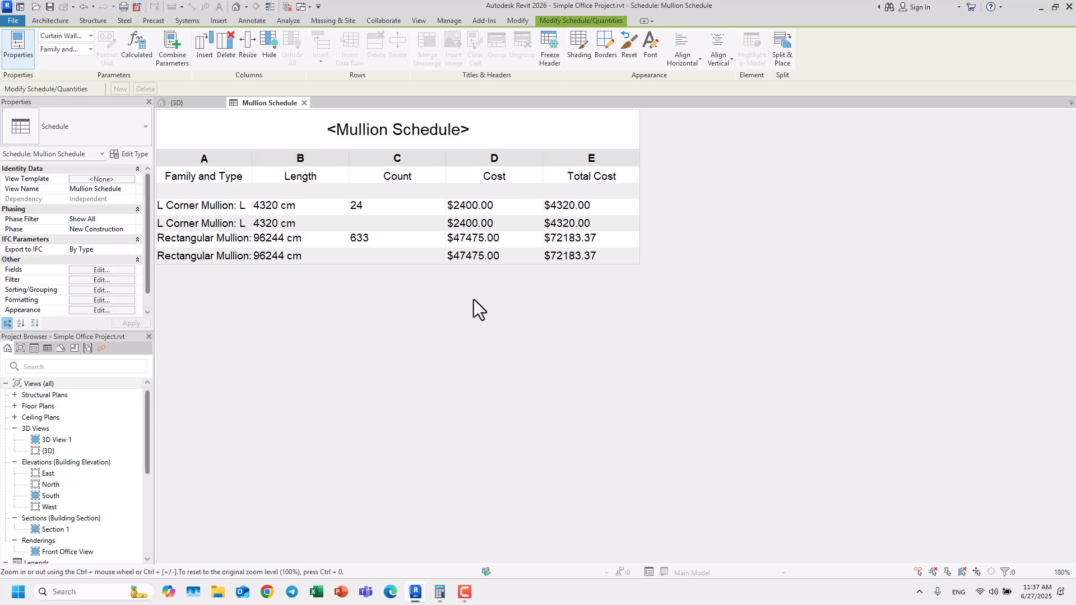
Set the Cost field of the mullion schedule to No calculation and apply the formatting.
{"action": "left_click", "coordinate": [109, 279]}
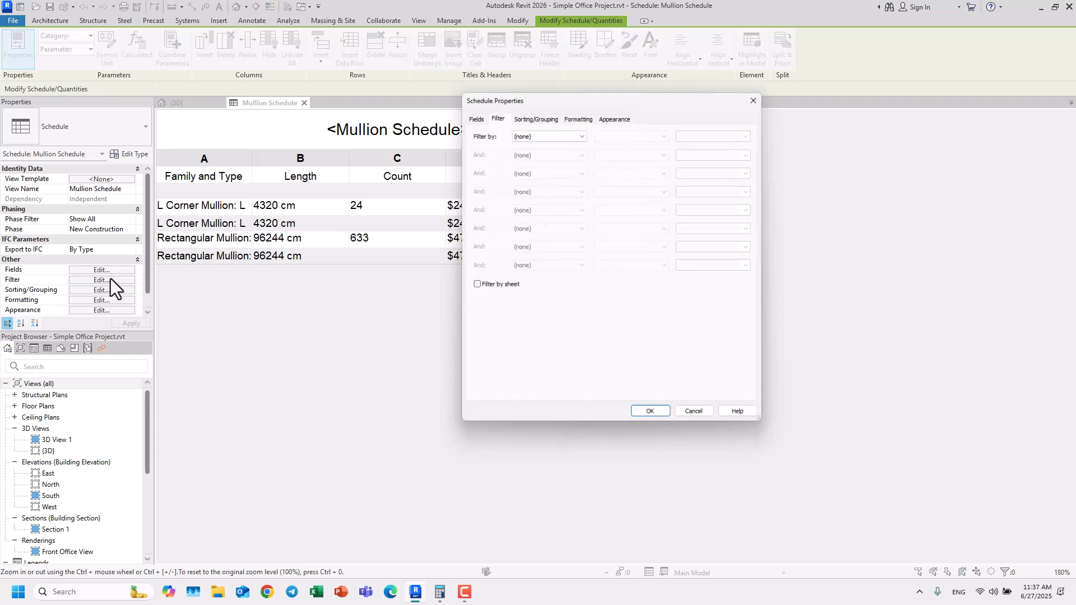
{"action": "left_click_drag", "start_coordinate": [628, 96], "coordinate": [883, 112]}
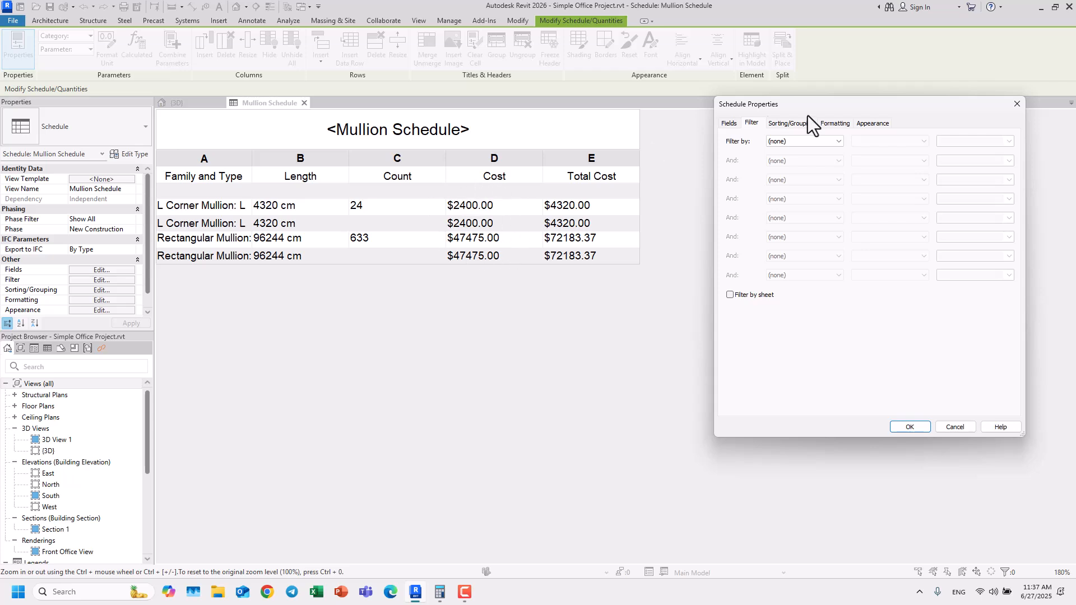
{"action": "left_click", "coordinate": [833, 124]}
{"action": "left_click", "coordinate": [737, 175]}
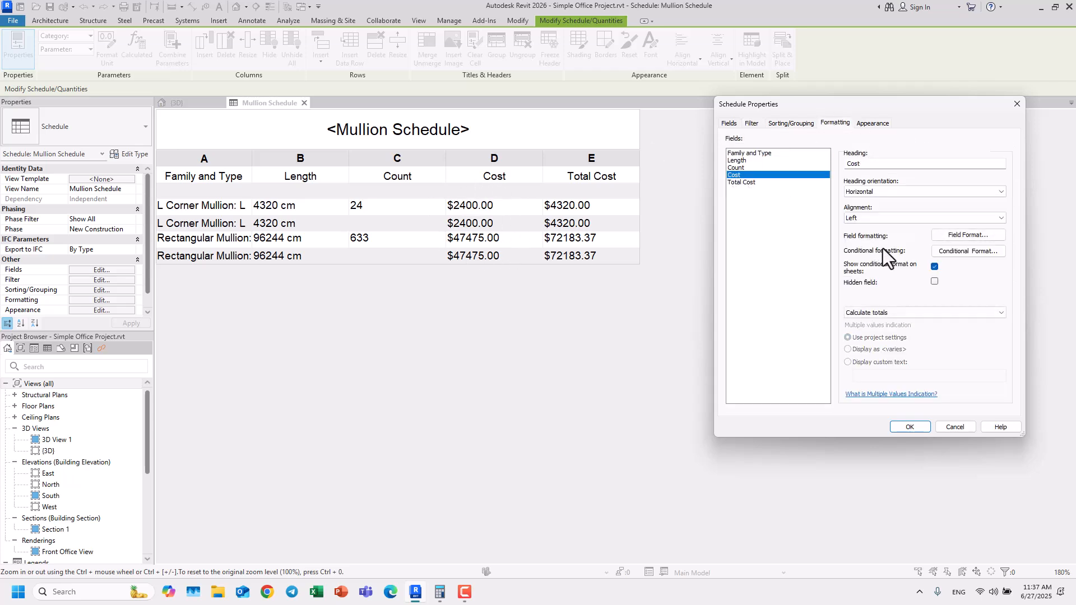
{"action": "left_click", "coordinate": [883, 313]}
{"action": "left_click", "coordinate": [869, 323]}
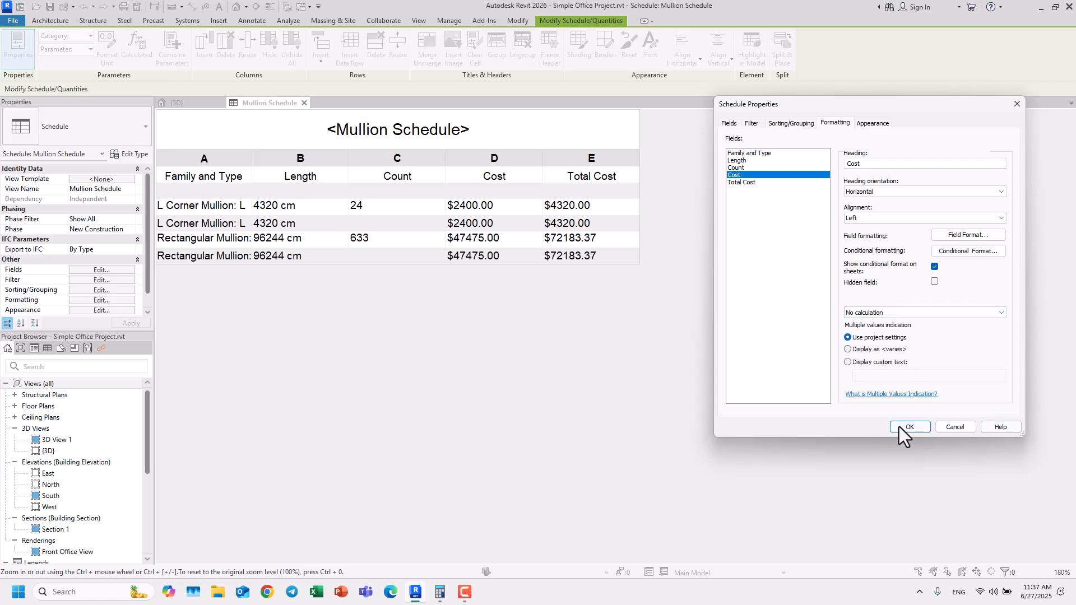
{"action": "left_click", "coordinate": [898, 426]}
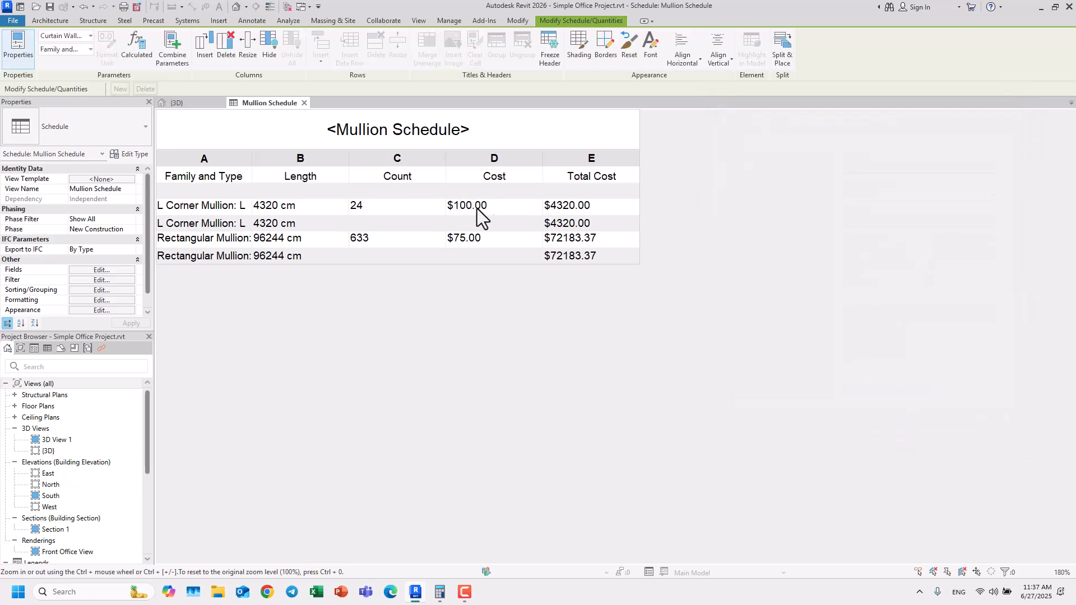